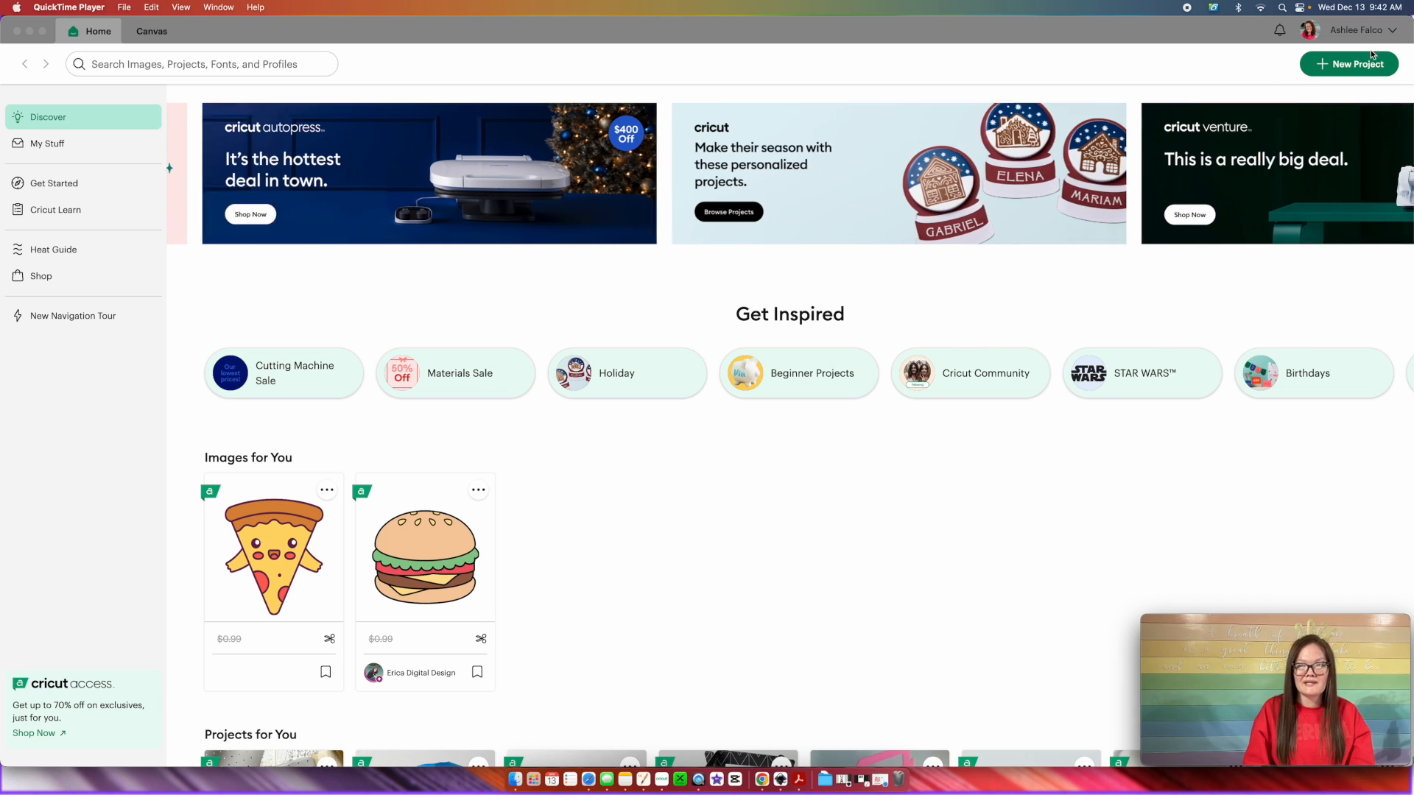
# Start a new project and set its machine to Cricut Explore Family
pyautogui.click(1346, 64)
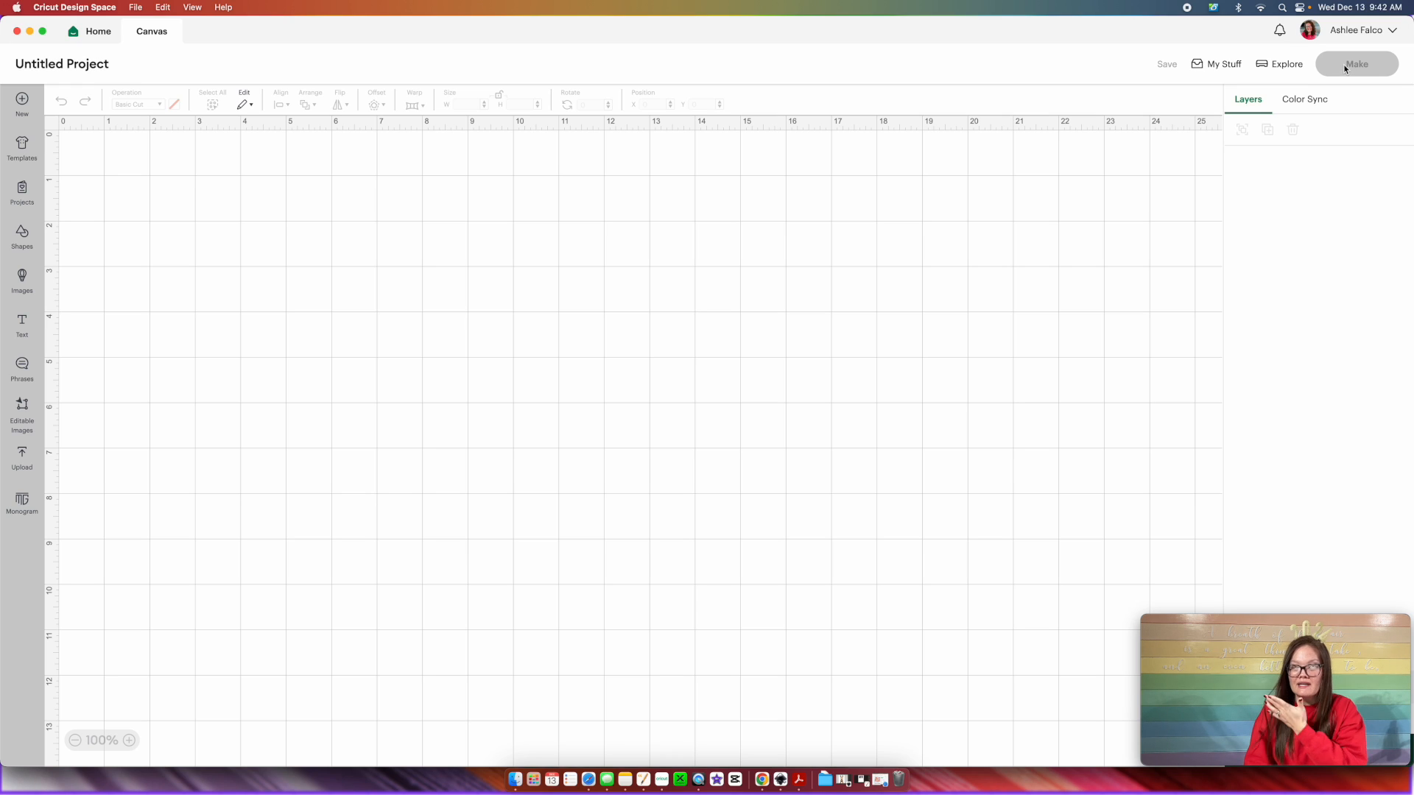
pyautogui.click(1273, 65)
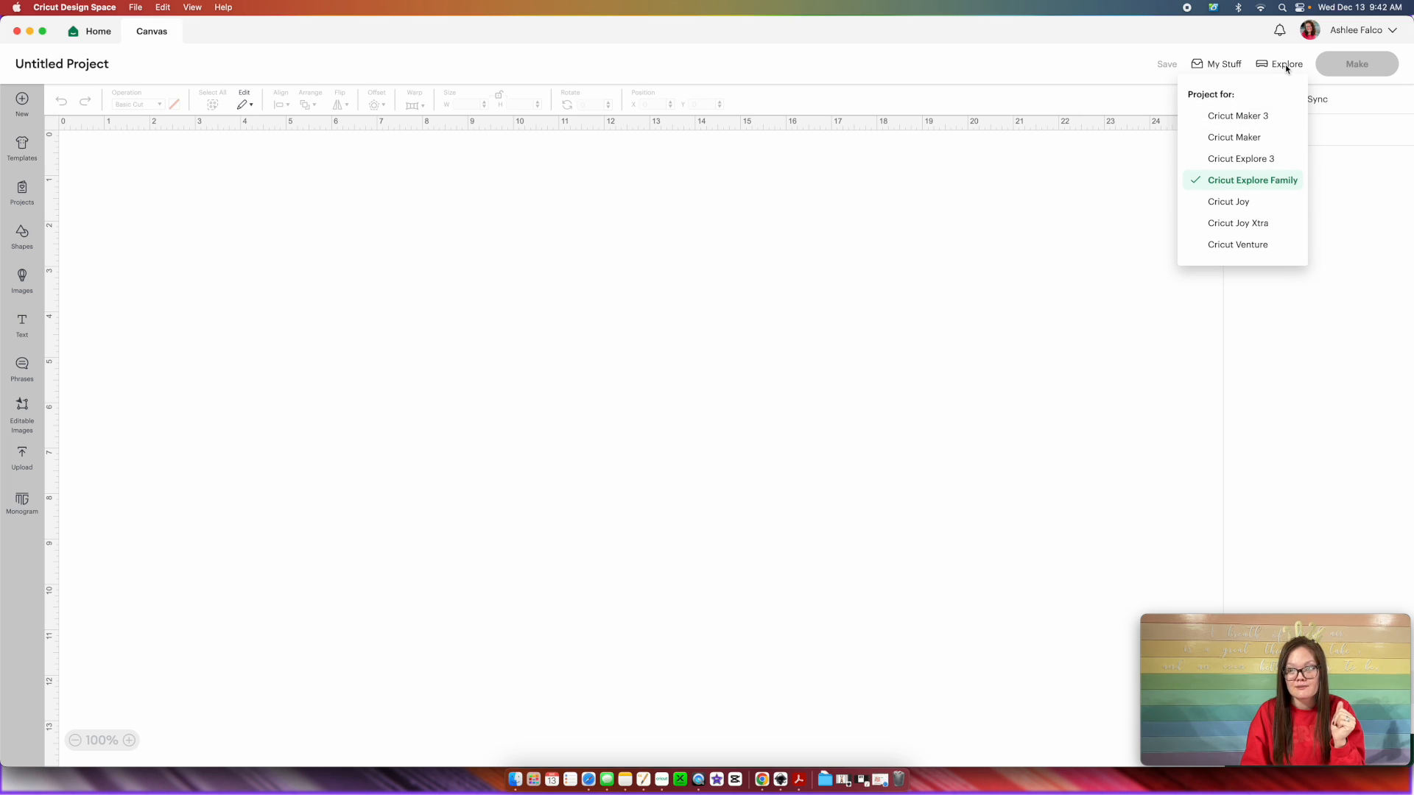
pyautogui.click(1266, 184)
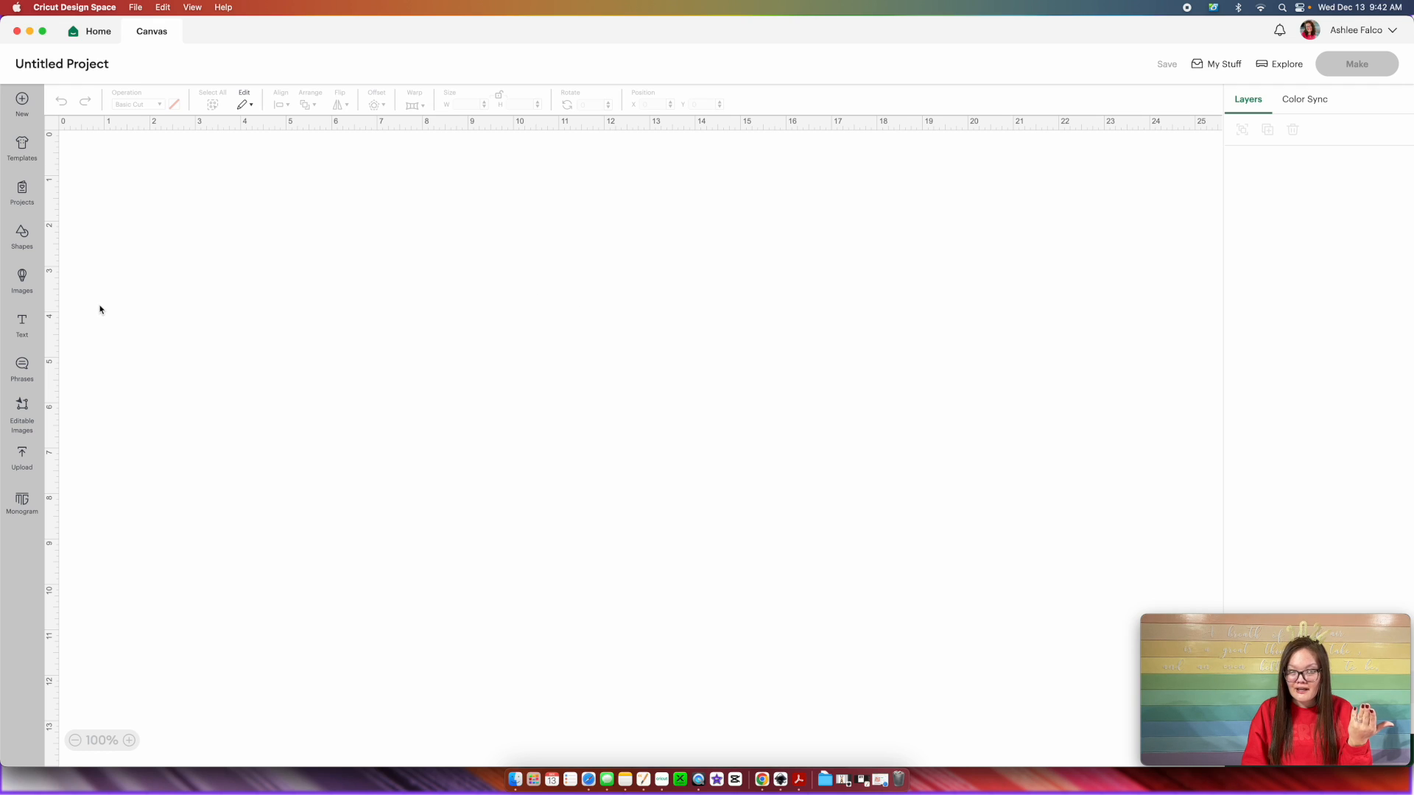
# Add a text object reading "2024" to the canvas
pyautogui.click(22, 321)
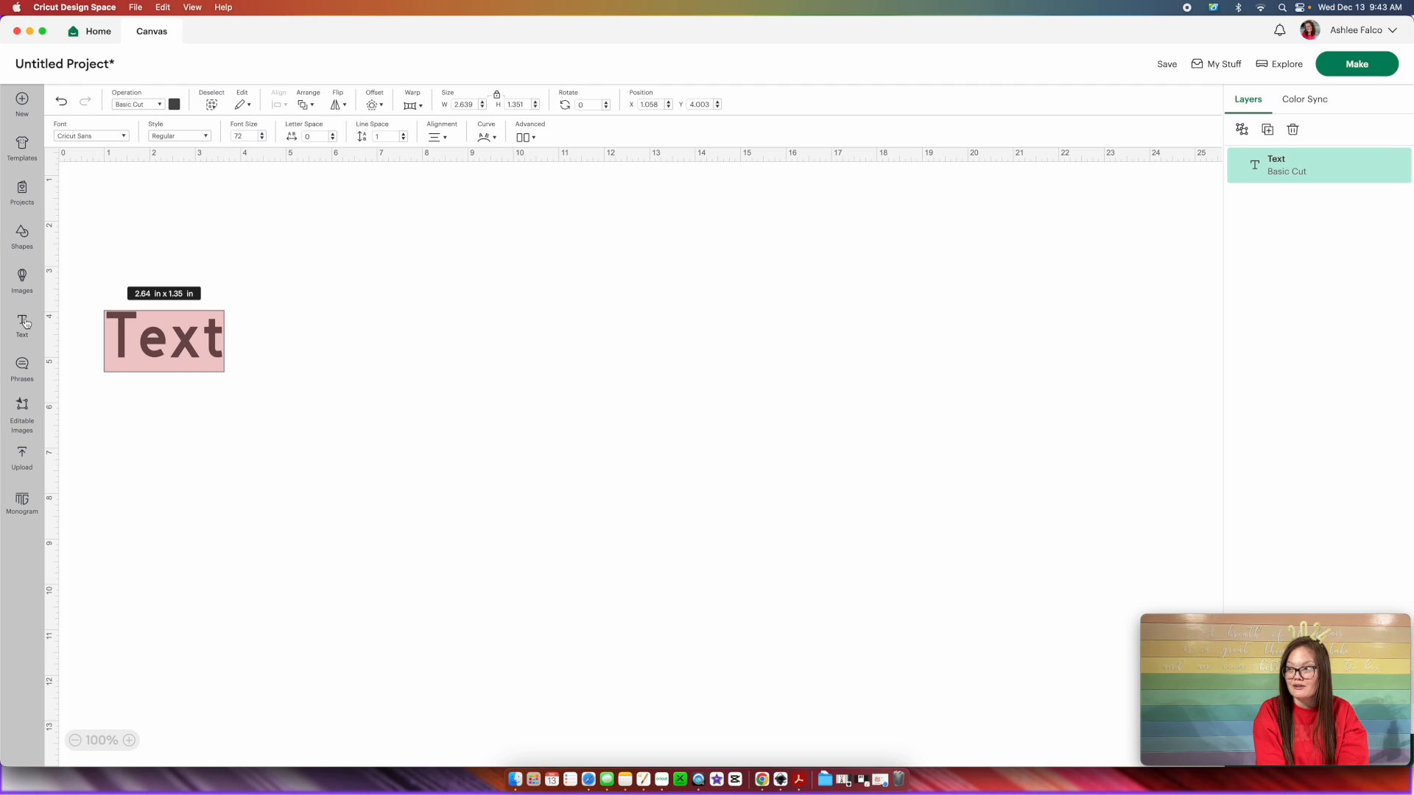
pyautogui.write("'-")
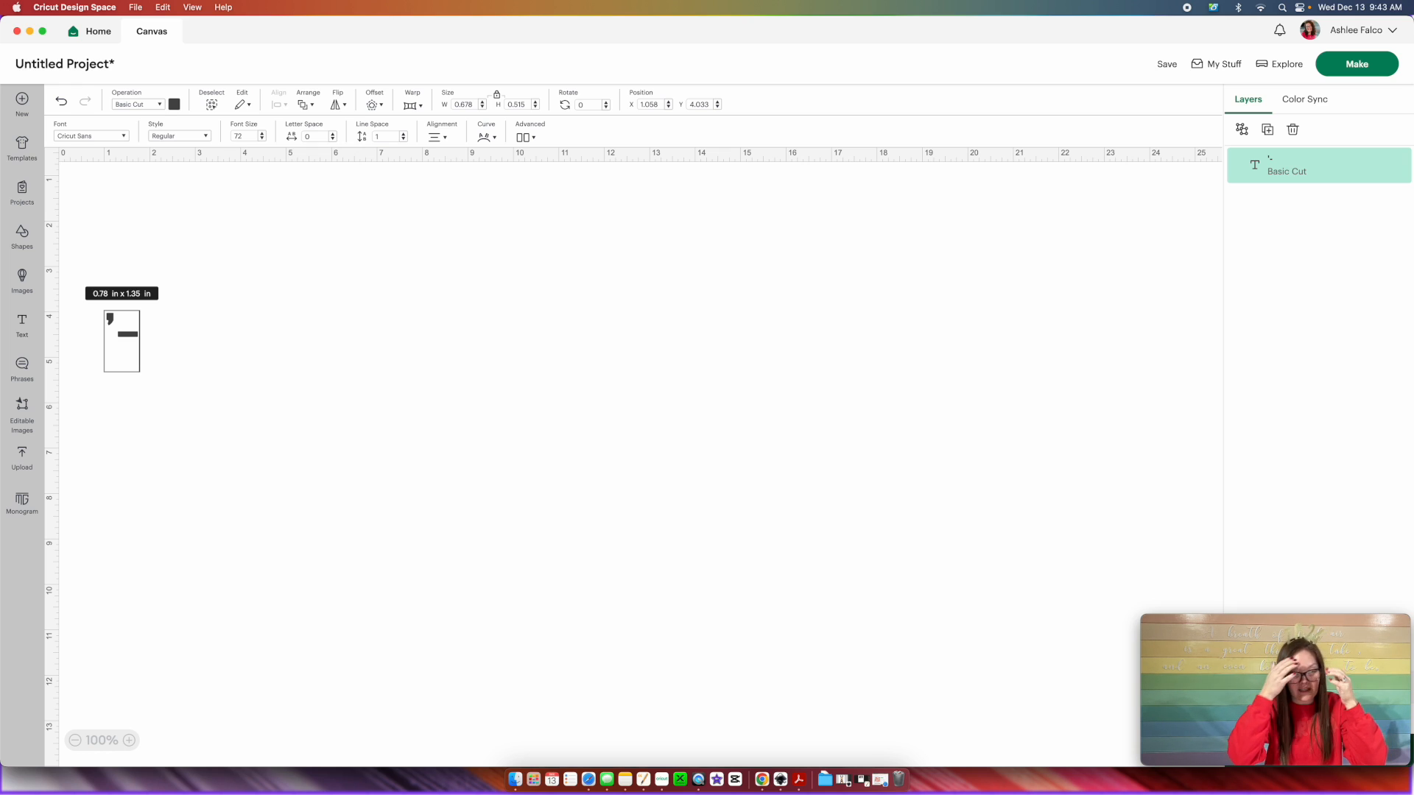
pyautogui.press('BackSpace')
pyautogui.press('BackSpace')
pyautogui.write('2024')
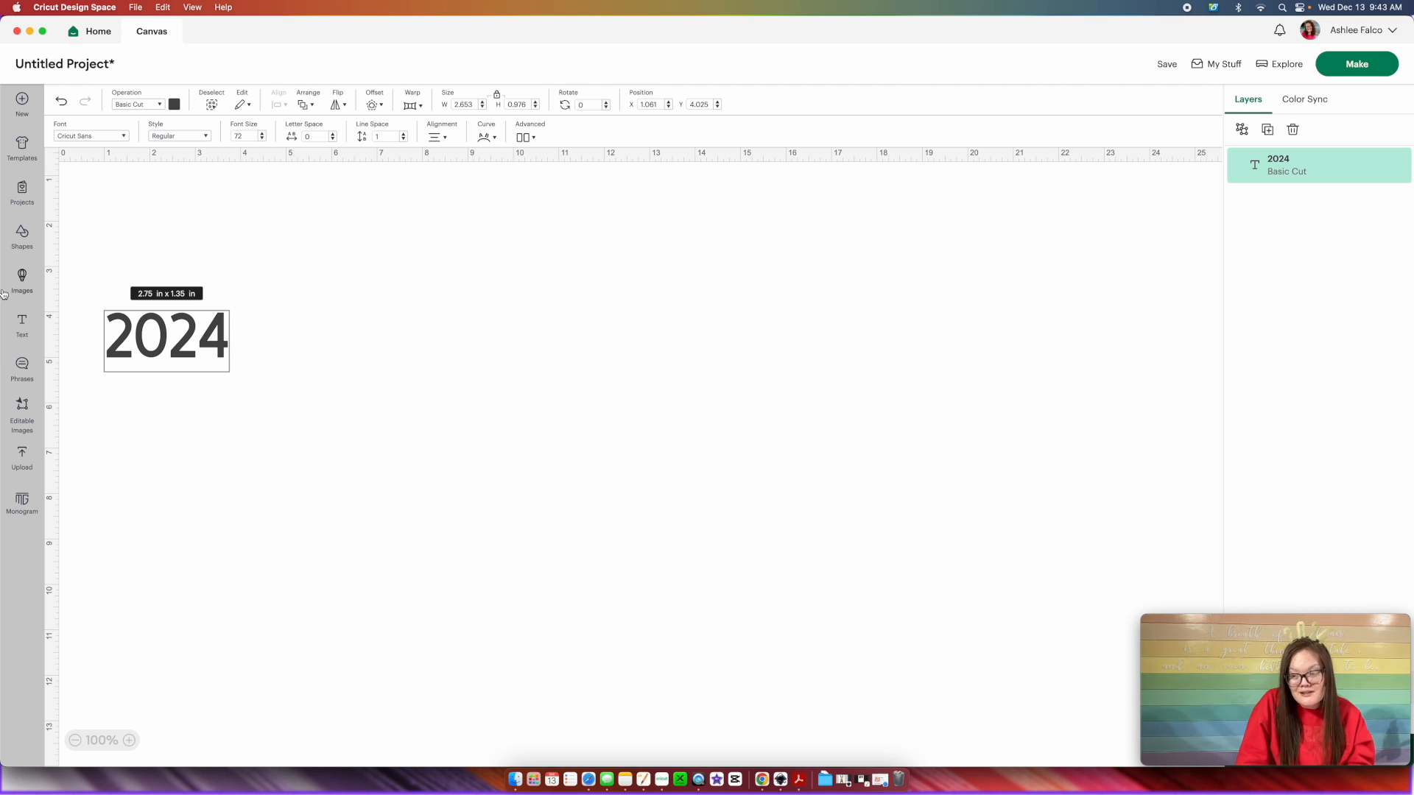
# Set the font of the 2024 text to DIN 1451 Com EngSchrift
pyautogui.click(77, 137)
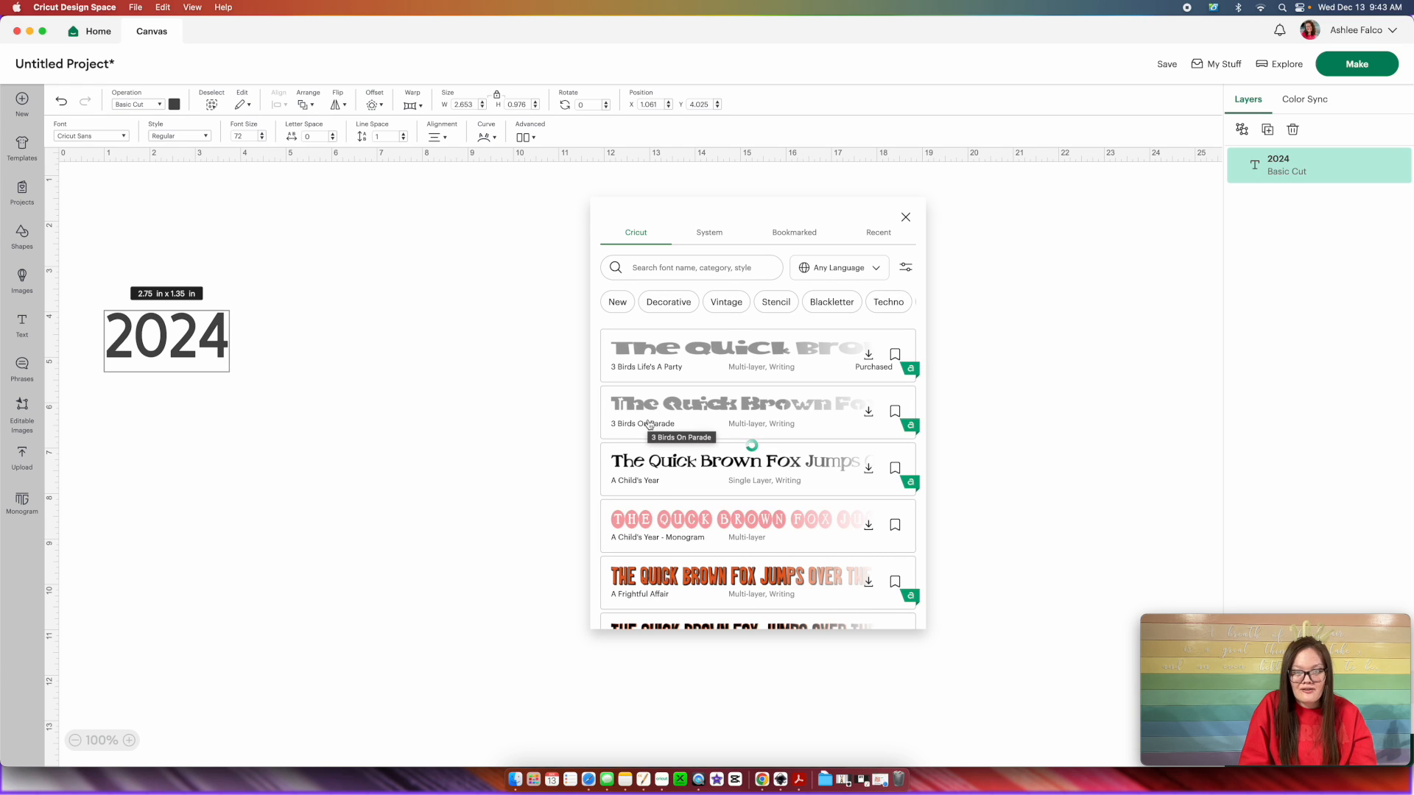
pyautogui.scroll(-10, 649, 424)
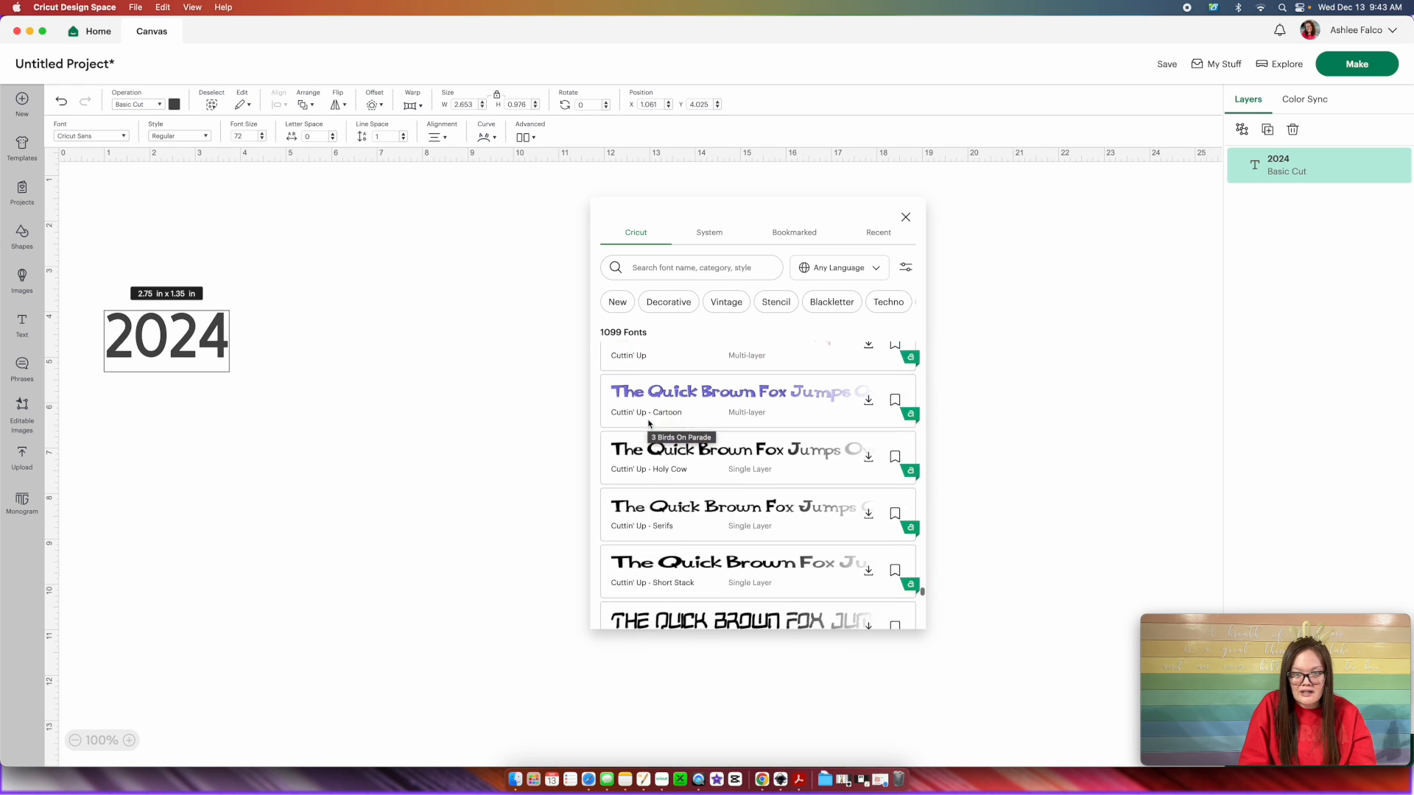
pyautogui.scroll(-3, 649, 424)
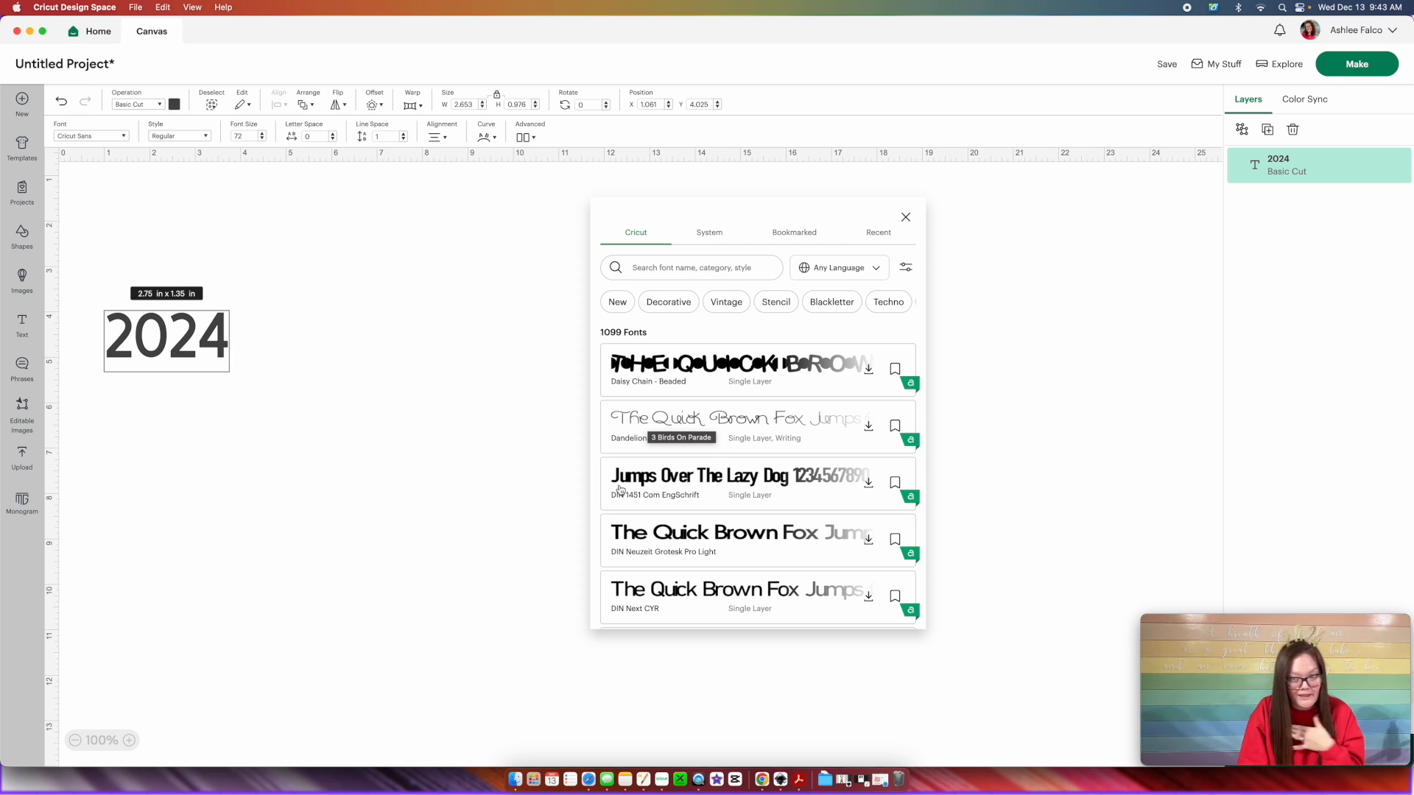
pyautogui.click(619, 490)
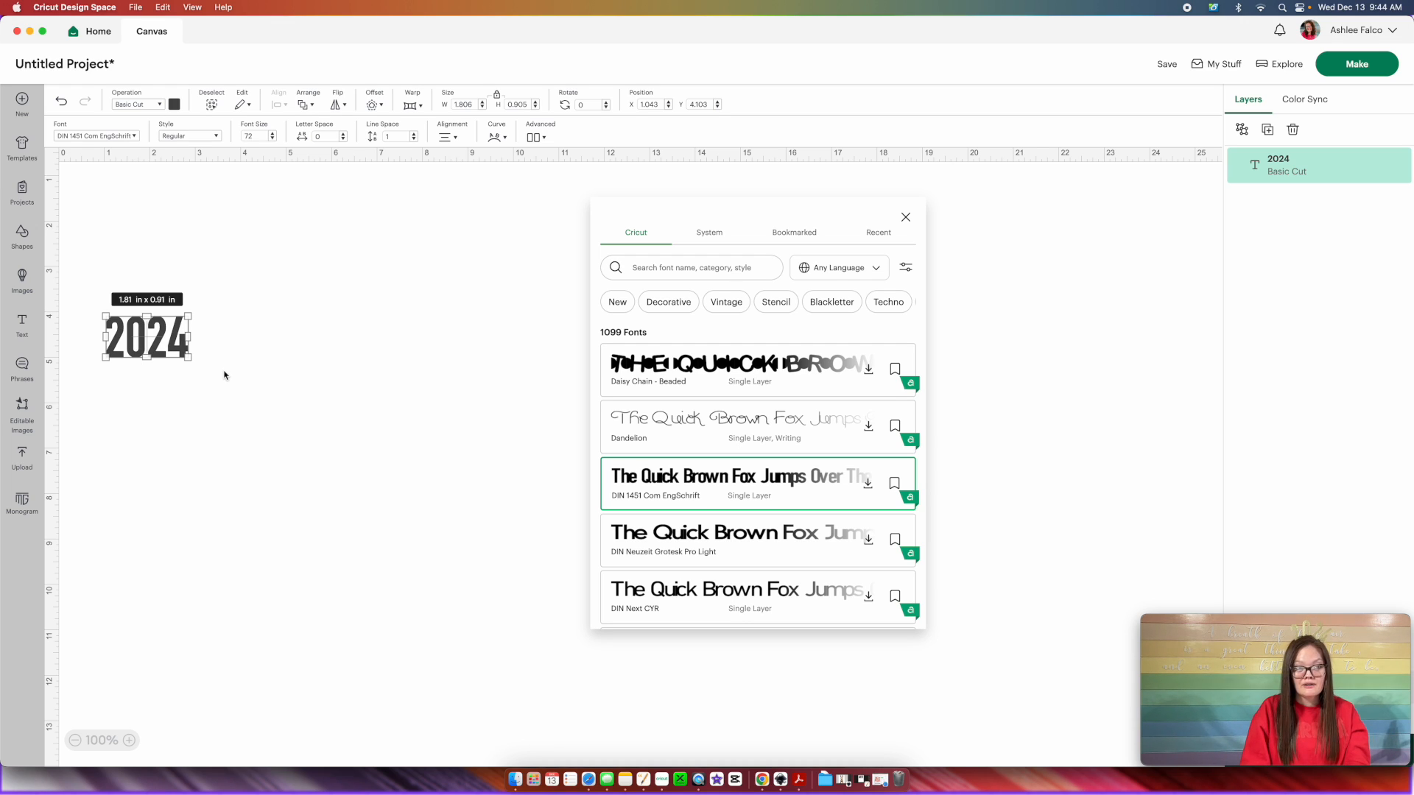
pyautogui.click(224, 375)
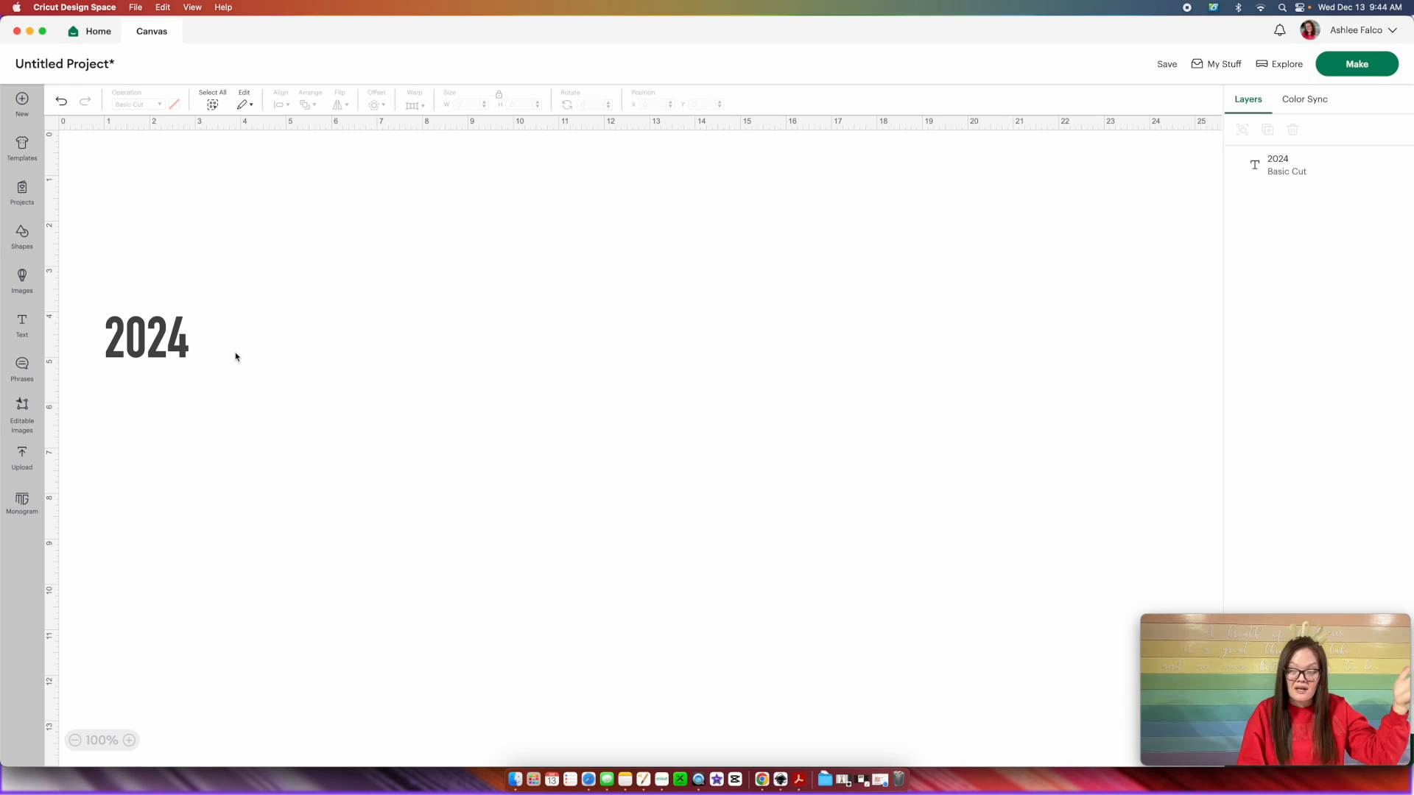
# Enlarge the 2024 text proportionally to about 11.35 by 5.69 in and move it slightly right on the canvas
pyautogui.click(190, 355)
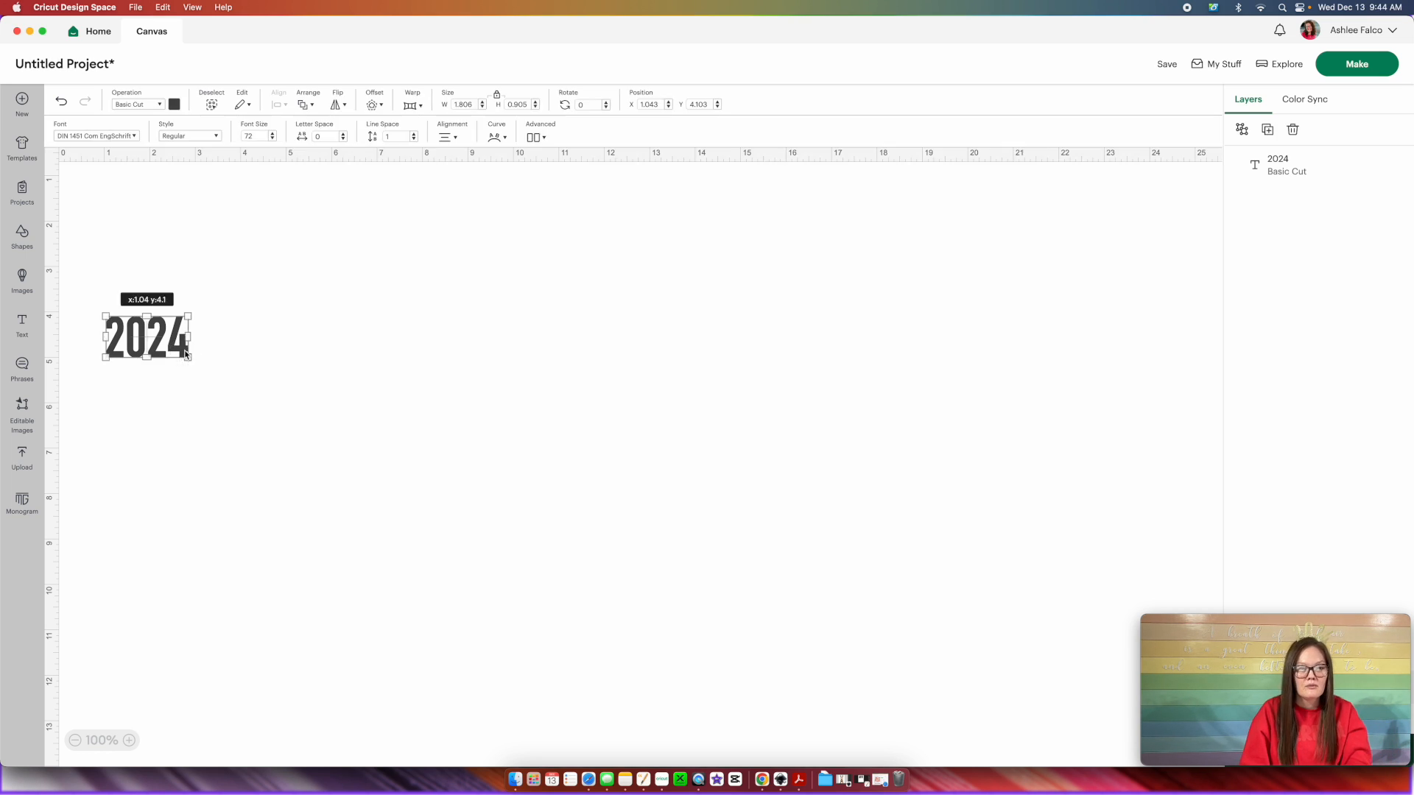
pyautogui.moveTo(188, 358); pyautogui.dragTo(603, 498)
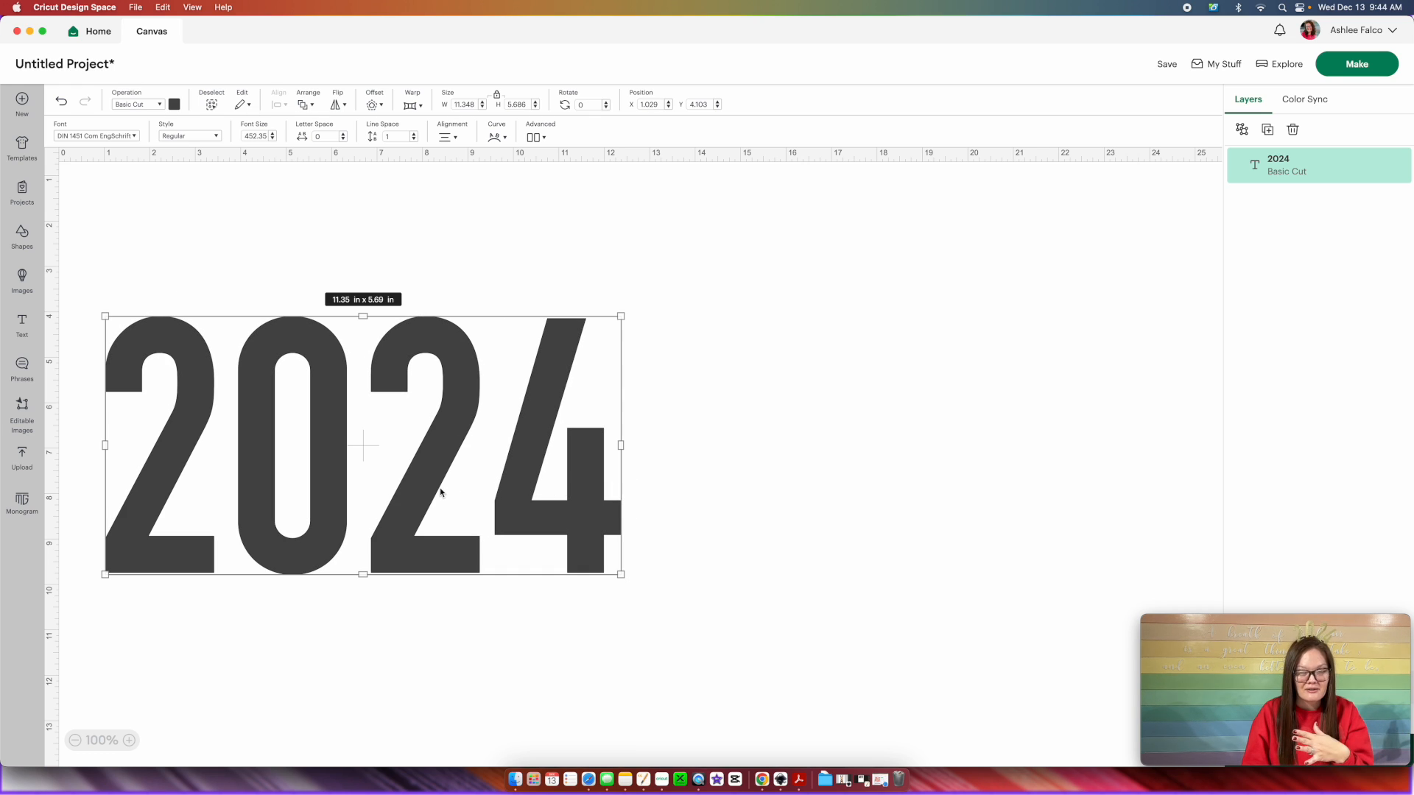
pyautogui.moveTo(440, 492); pyautogui.dragTo(506, 478)
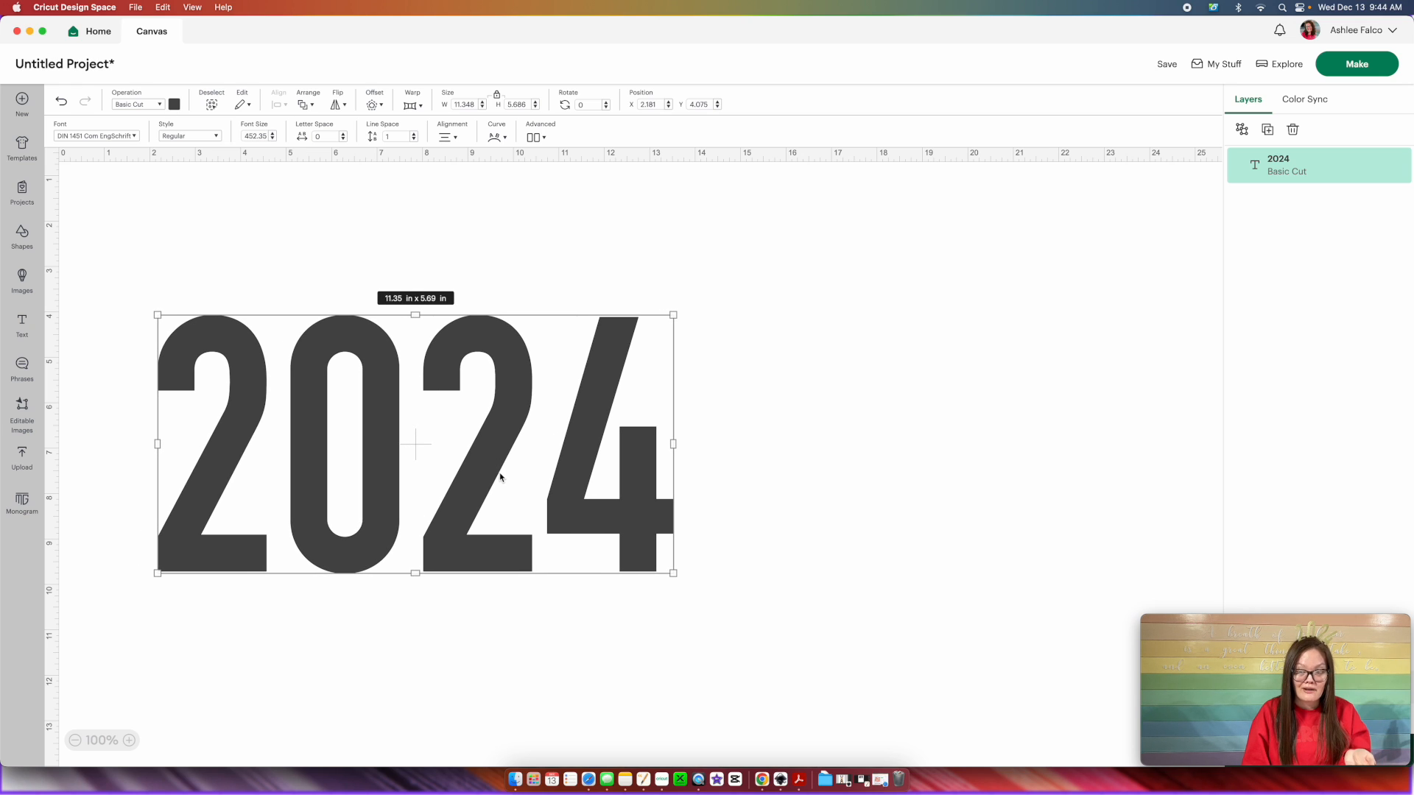
# Create a 0.125 in offset with rounded corners around the 2024 text, with Weld Offsets disabled
pyautogui.click(375, 105)
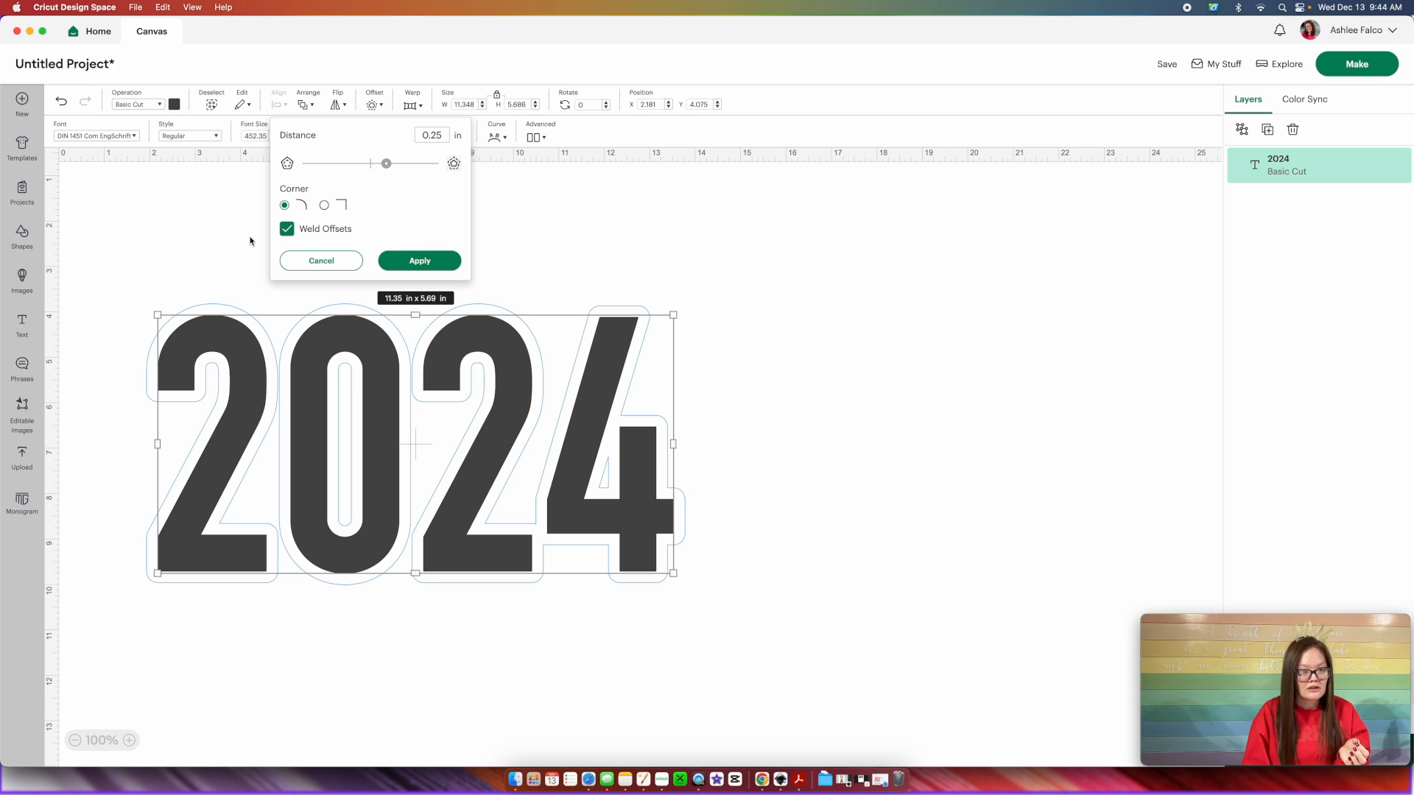
pyautogui.click(379, 166)
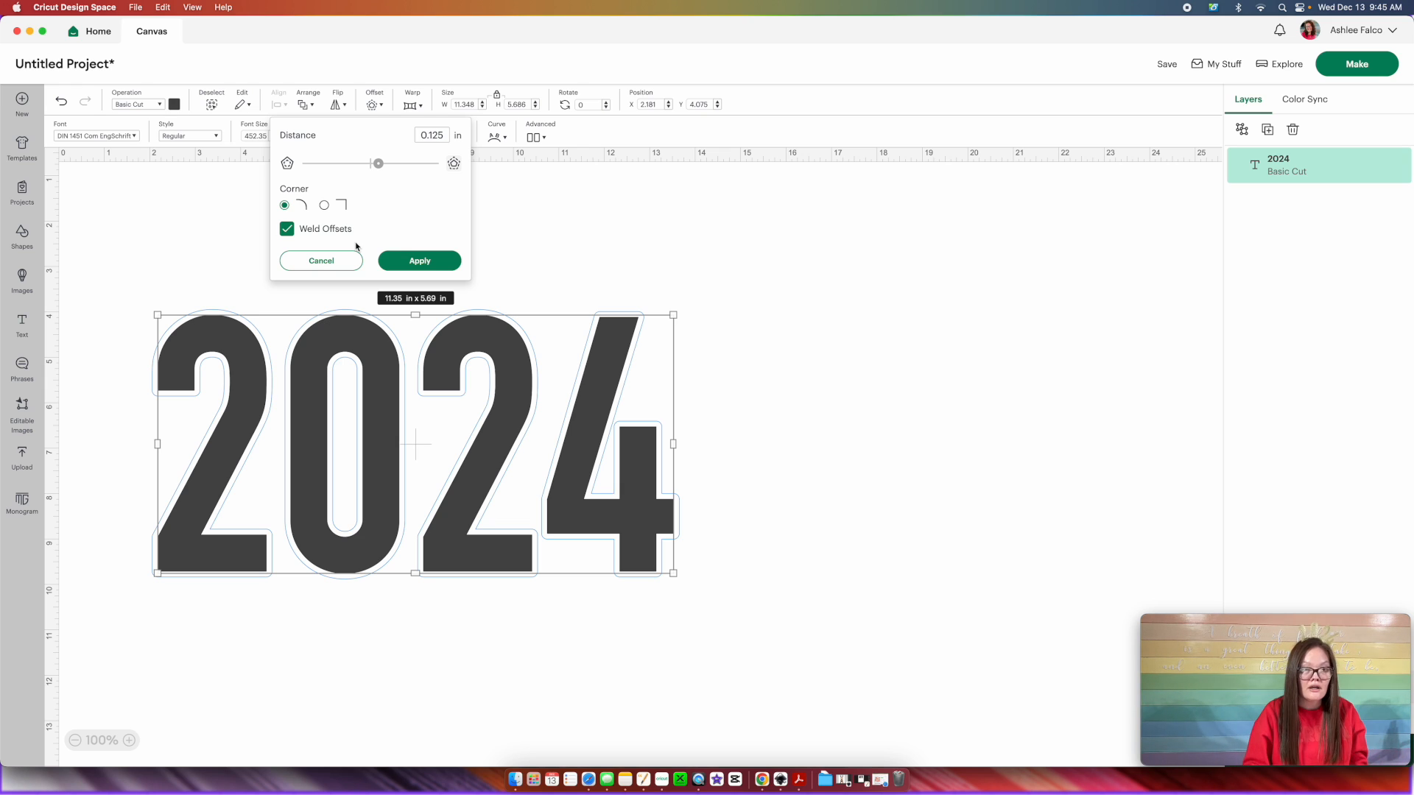
pyautogui.click(288, 229)
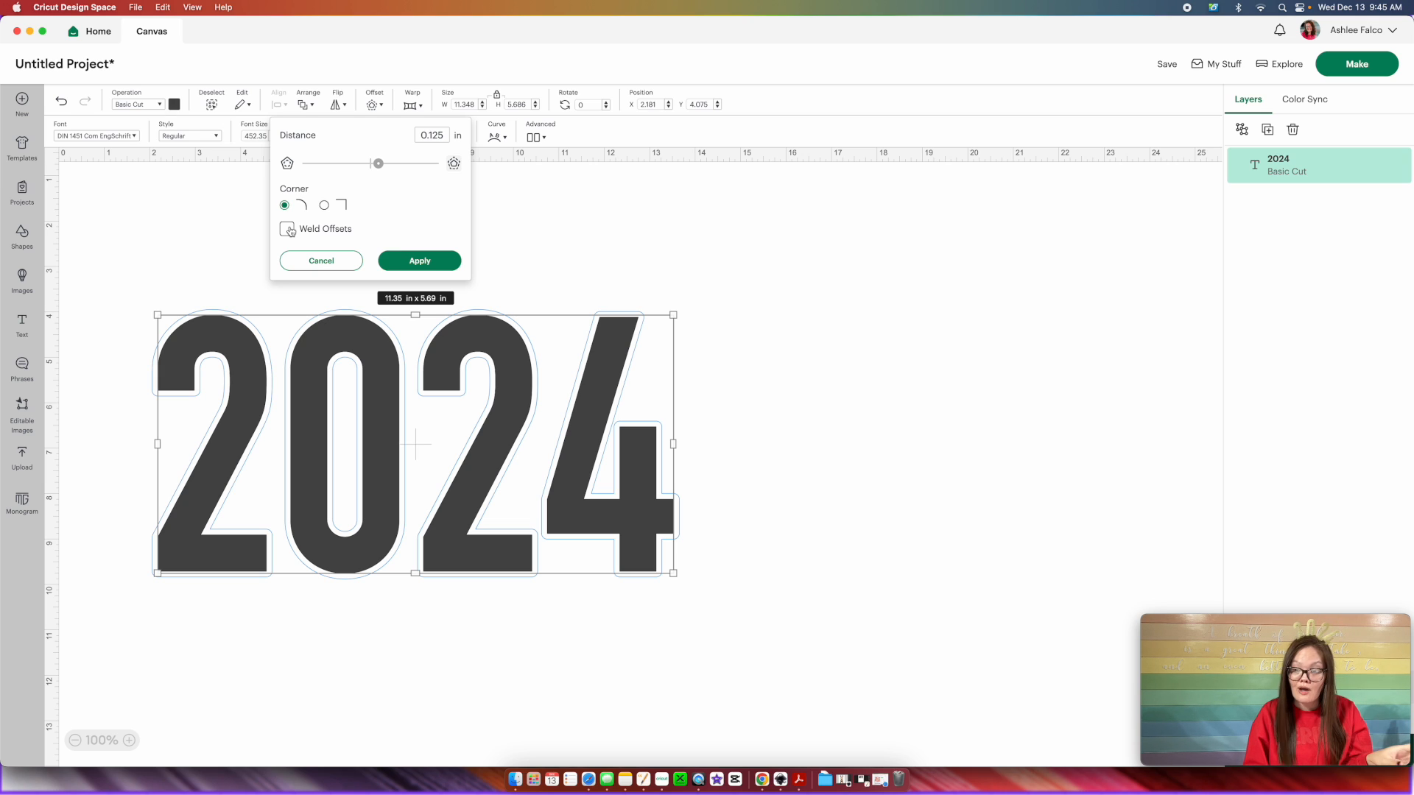
pyautogui.click(421, 262)
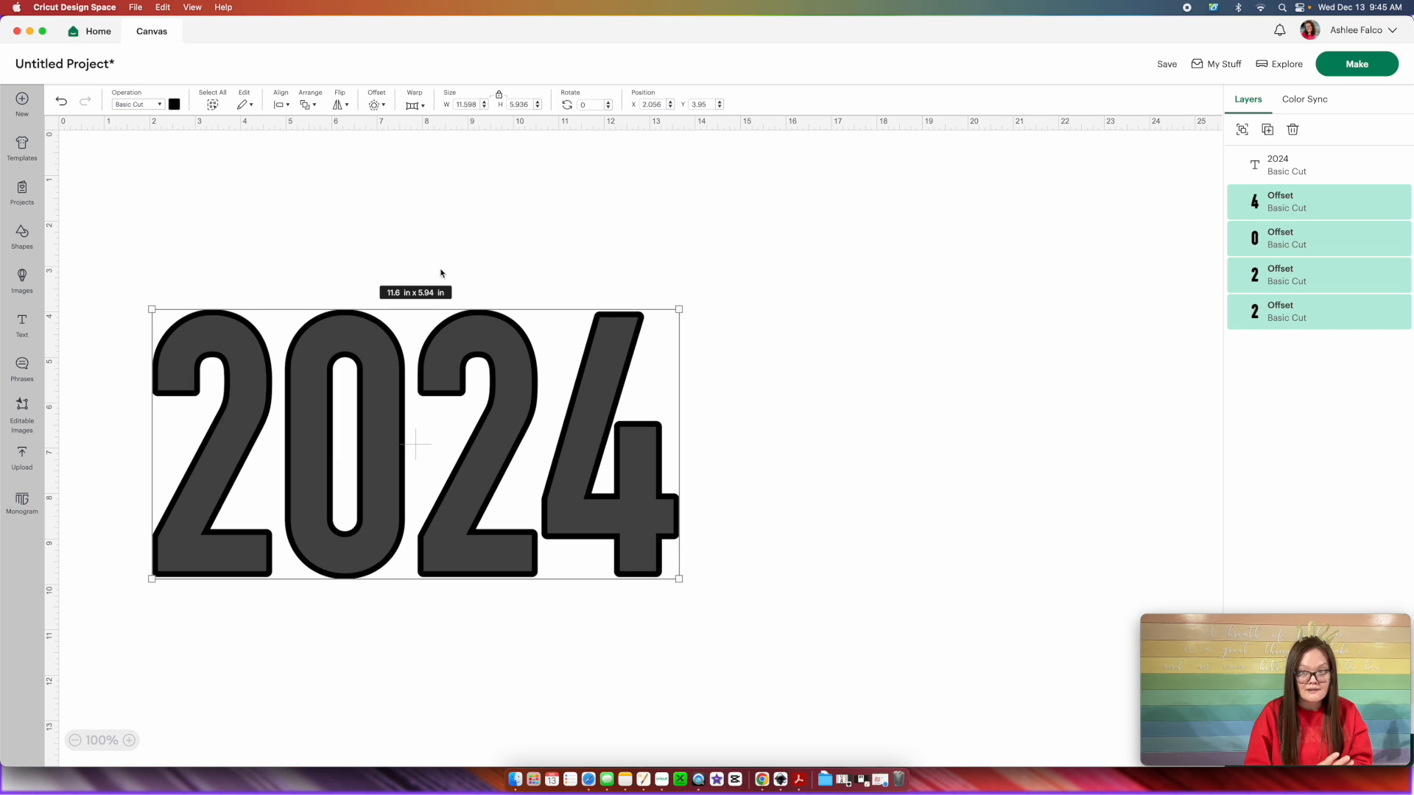
pyautogui.click(446, 267)
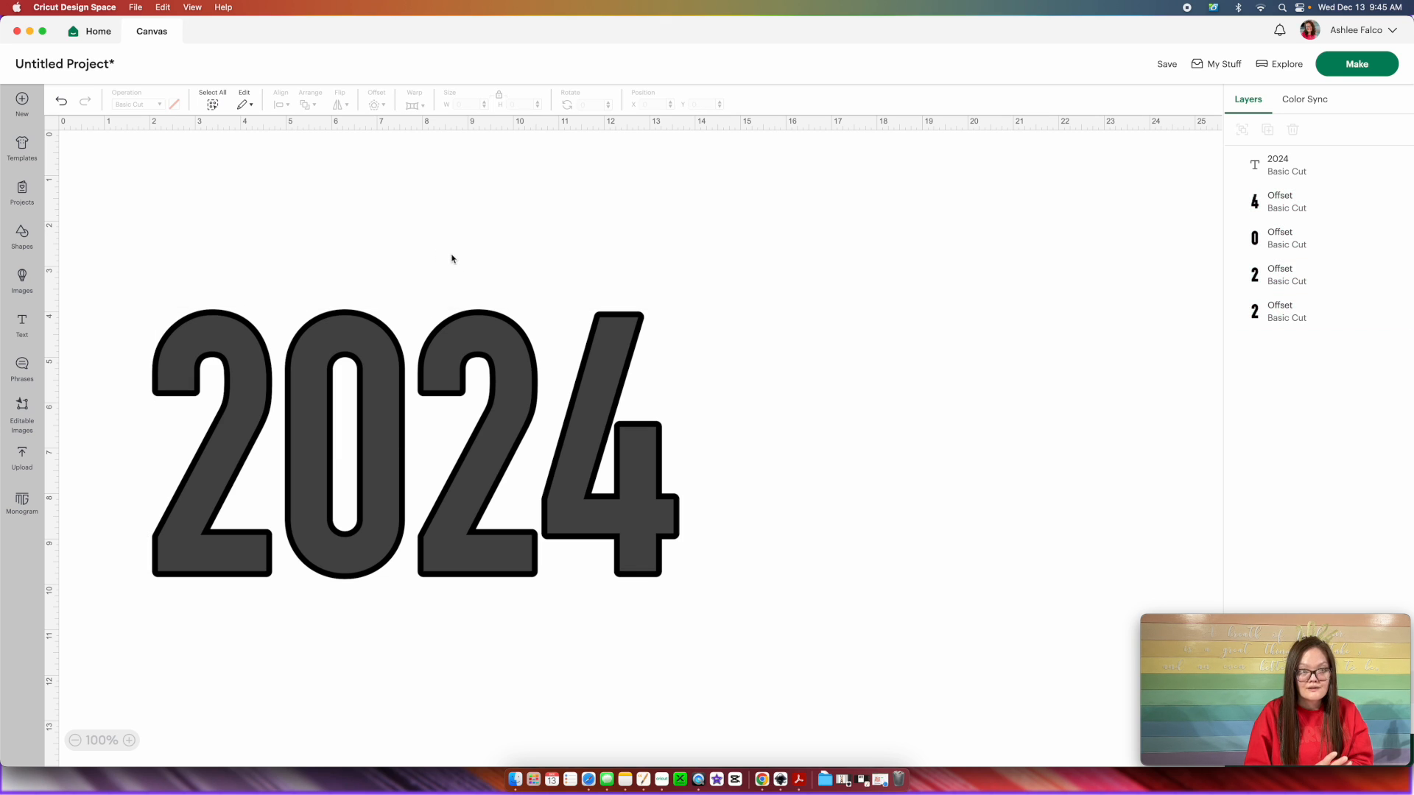
# Color the 2024 text golden yellow and ungroup it into separate letters
pyautogui.click(363, 360)
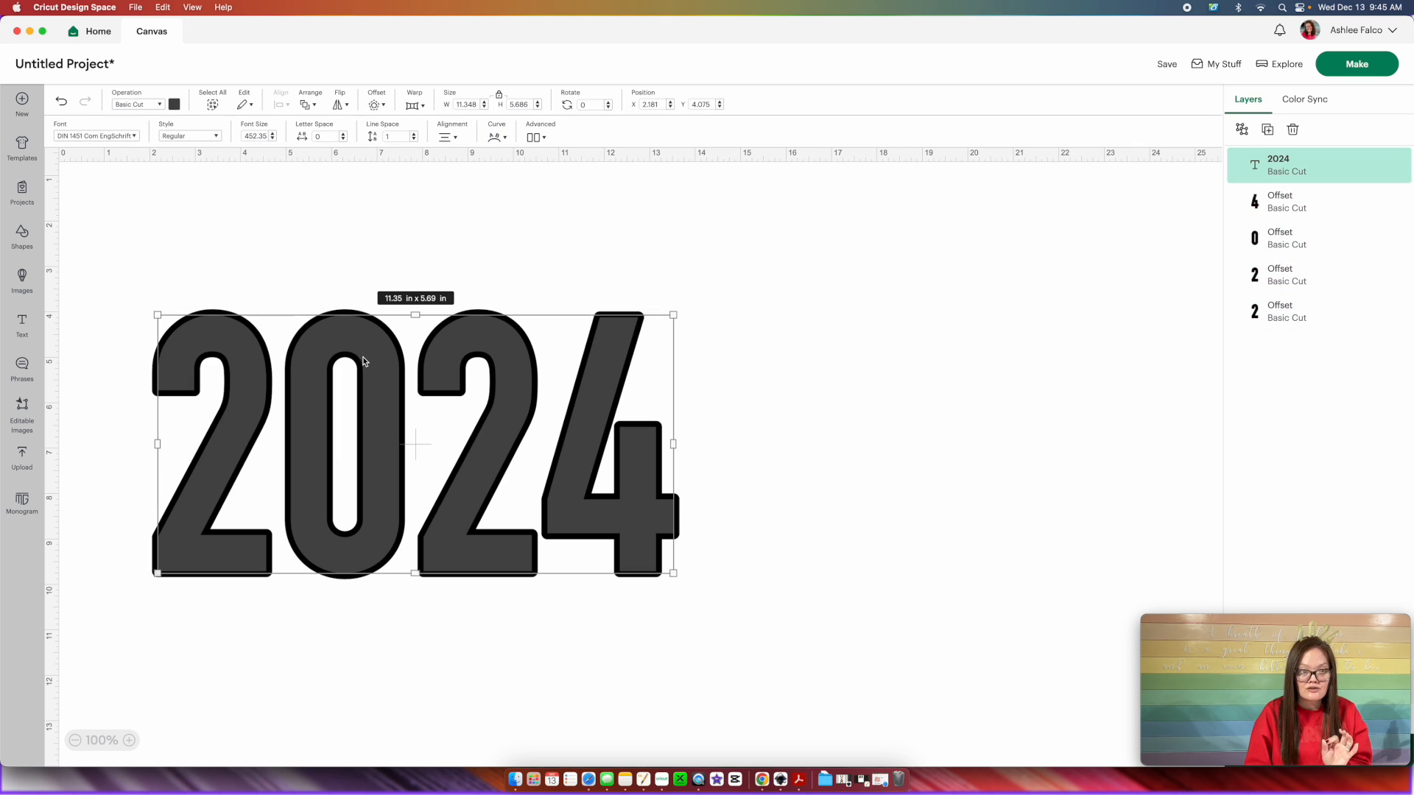
pyautogui.click(179, 107)
pyautogui.click(265, 213)
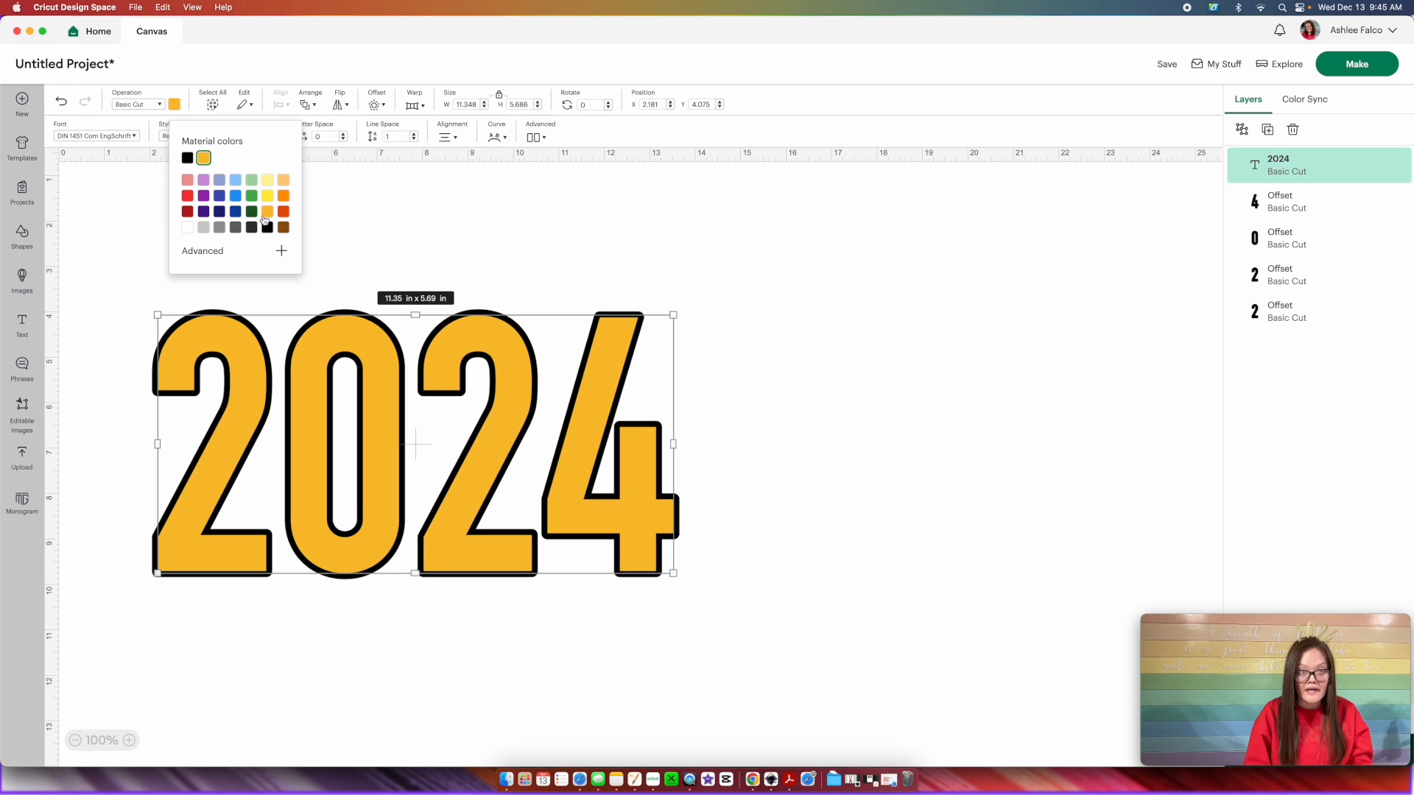
pyautogui.click(531, 138)
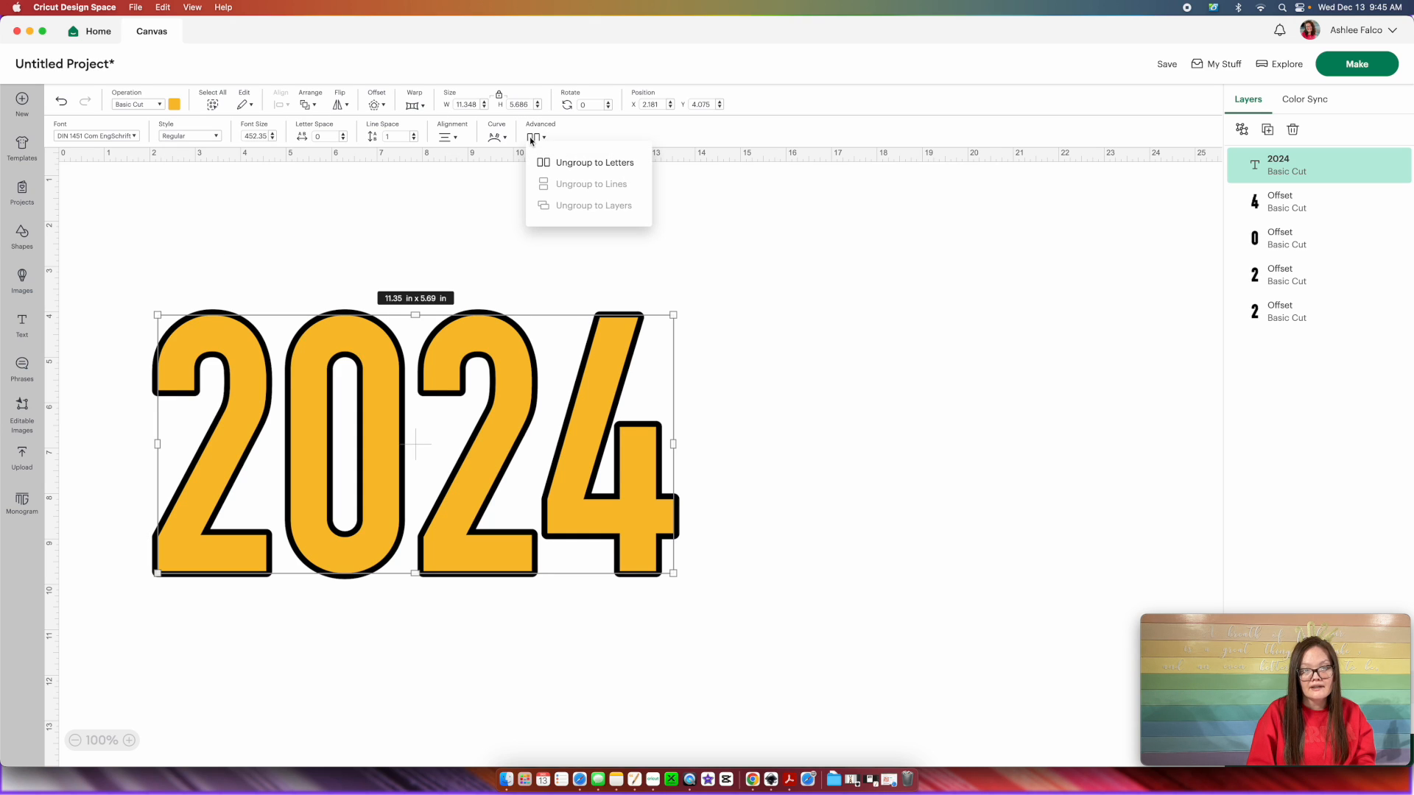
pyautogui.click(574, 171)
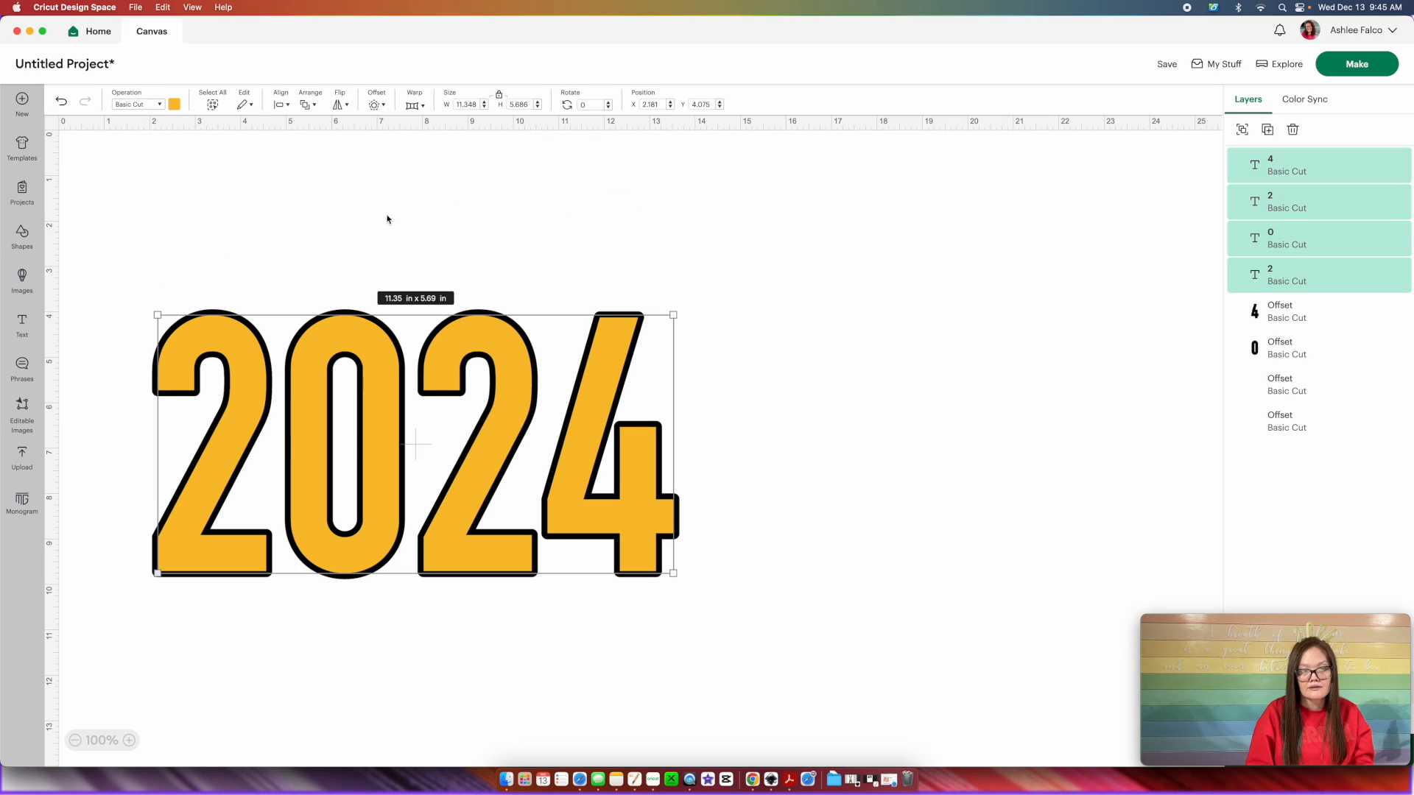
# Nudge the first 2 and the 0 together with their black offsets to adjust the spacing between digits
pyautogui.click(265, 214)
pyautogui.moveTo(173, 253); pyautogui.dragTo(197, 354)
pyautogui.moveTo(319, 237)
pyautogui.mouseDown()
pyautogui.moveTo(347, 424)
pyautogui.moveTo(339, 405)
pyautogui.mouseUp()
pyautogui.click(184, 273)
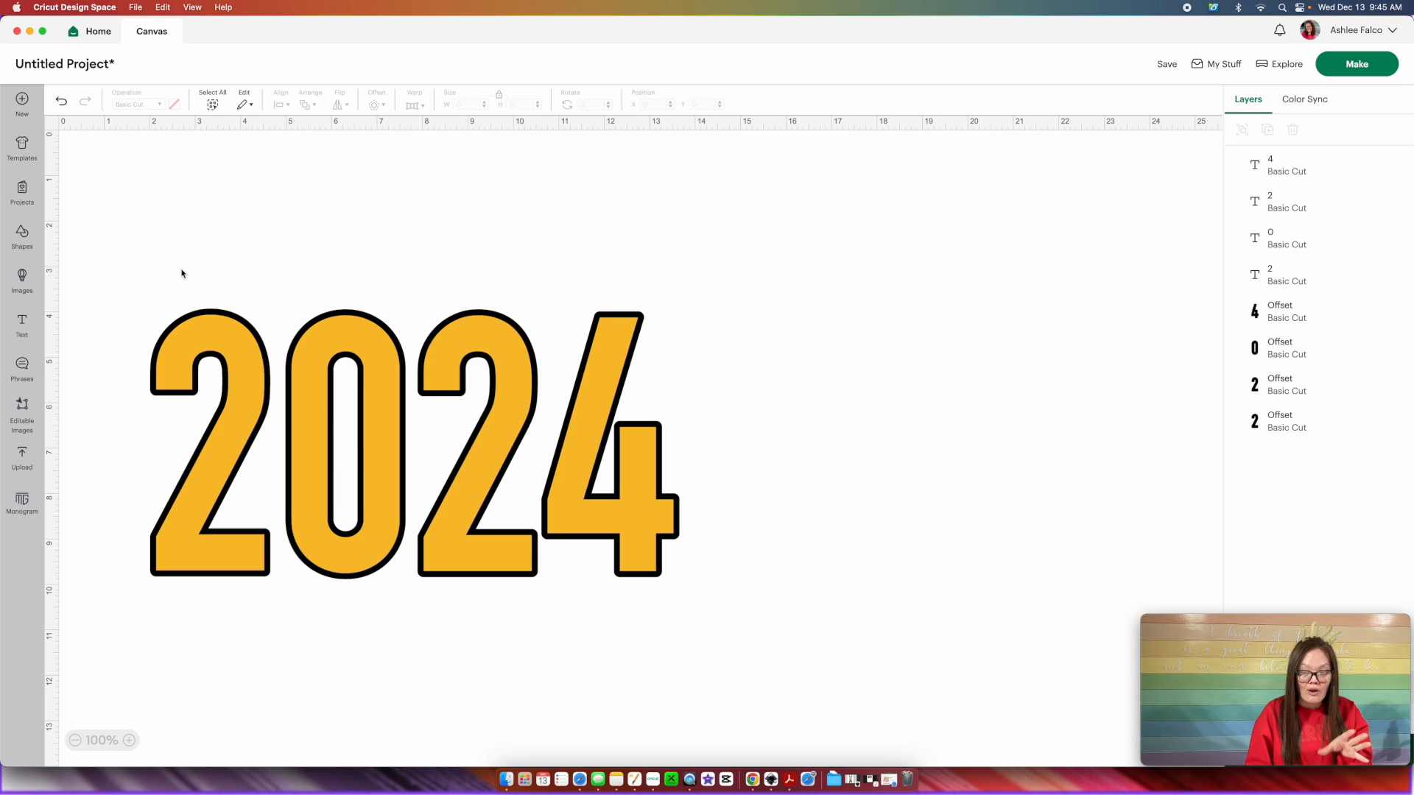
# Resize all digits and their offsets together proportionally to a height of 2 in
pyautogui.moveTo(169, 257); pyautogui.dragTo(699, 597)
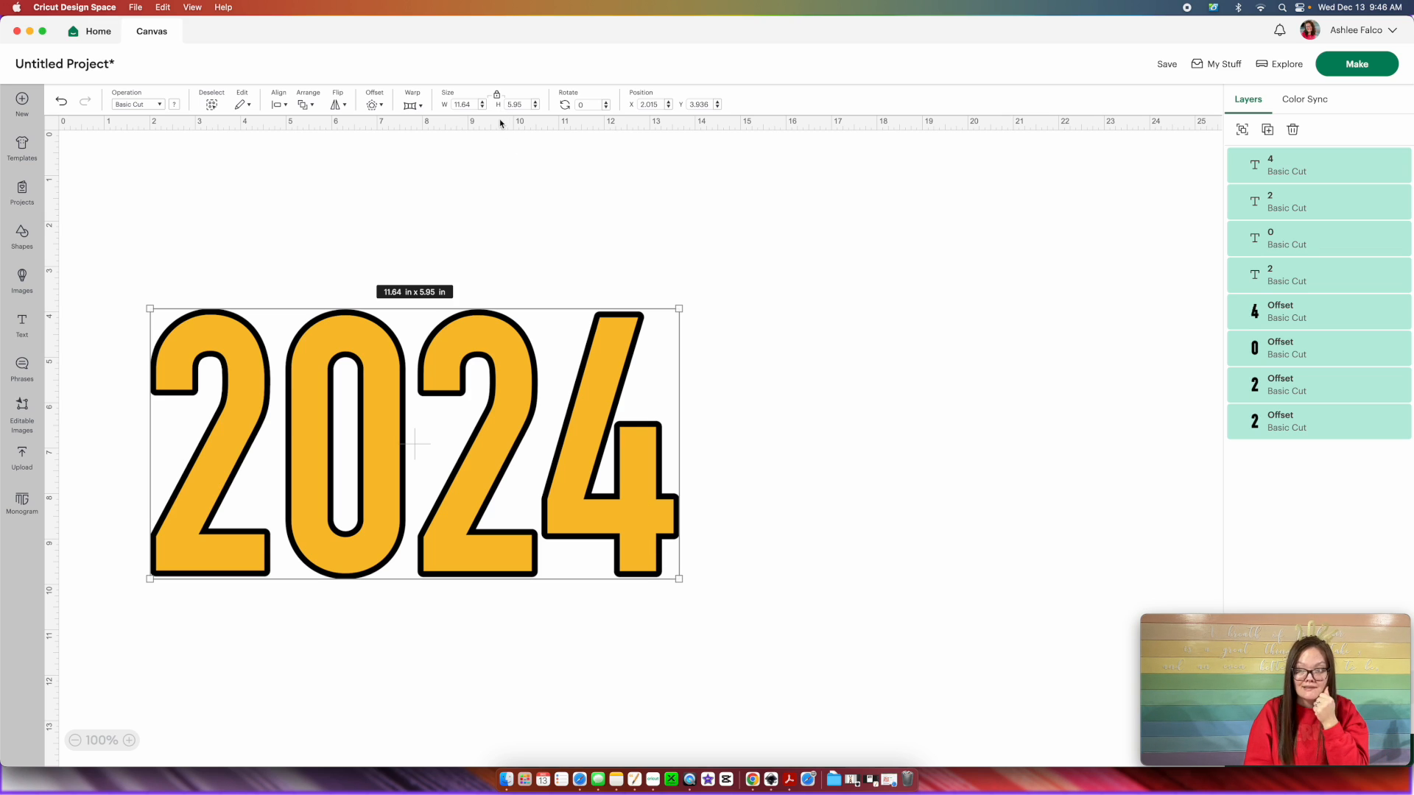
pyautogui.moveTo(506, 103); pyautogui.dragTo(570, 104)
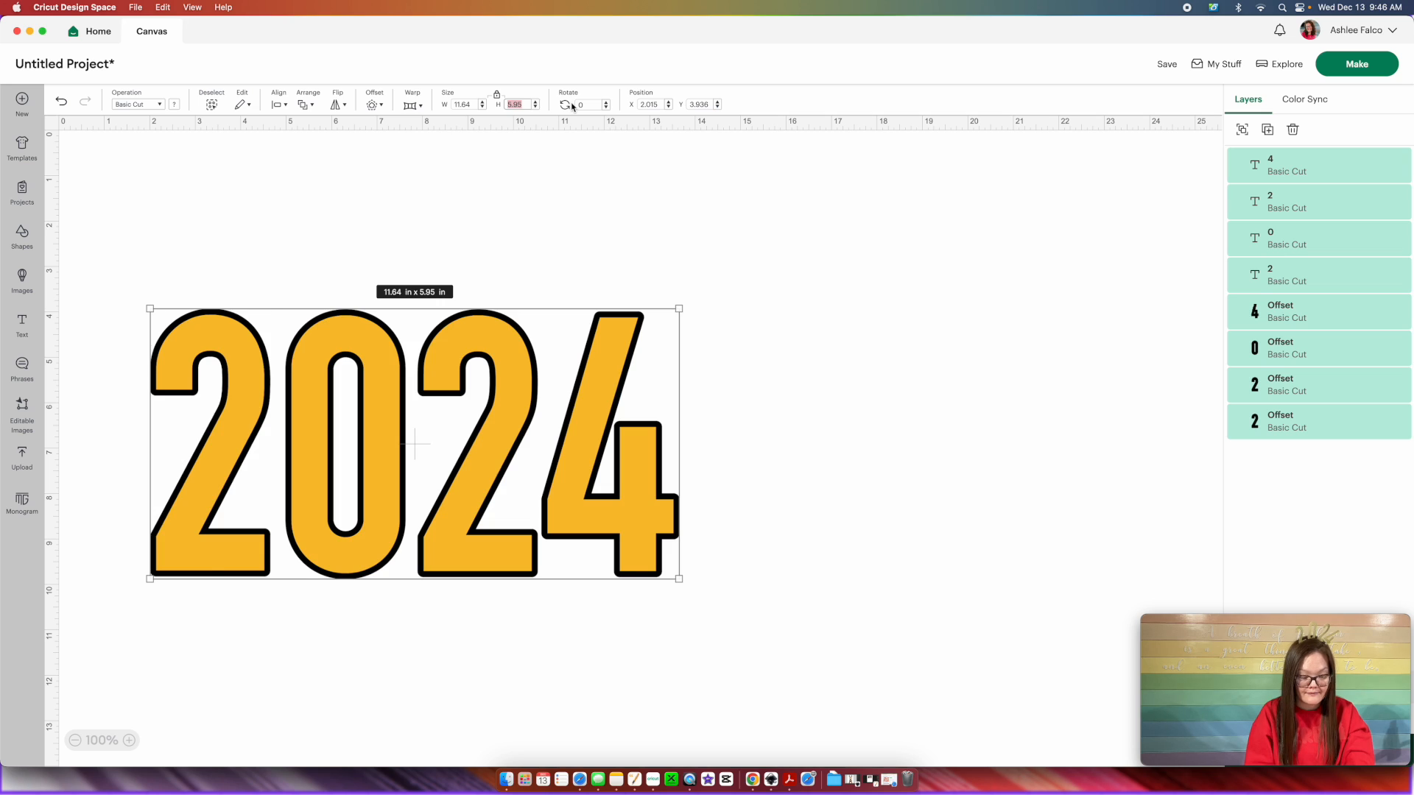
pyautogui.write('2')
pyautogui.press('Return')
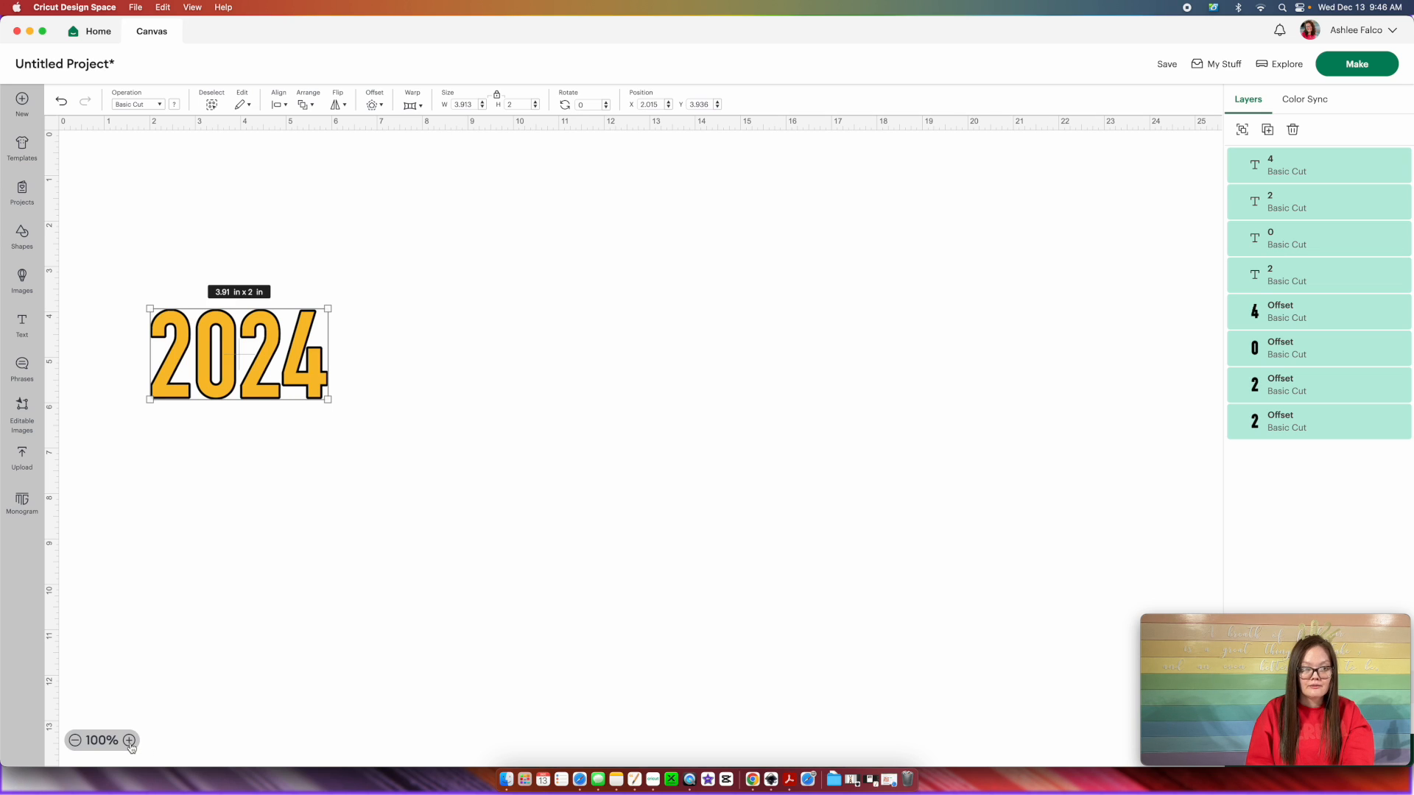
# Select the four yellow digits together and move them about 2 in up, clear of the black offsets
pyautogui.click(129, 741)
pyautogui.click(130, 741)
pyautogui.click(129, 741)
pyautogui.click(129, 741)
pyautogui.click(130, 741)
pyautogui.click(129, 741)
pyautogui.click(130, 741)
pyautogui.click(134, 676)
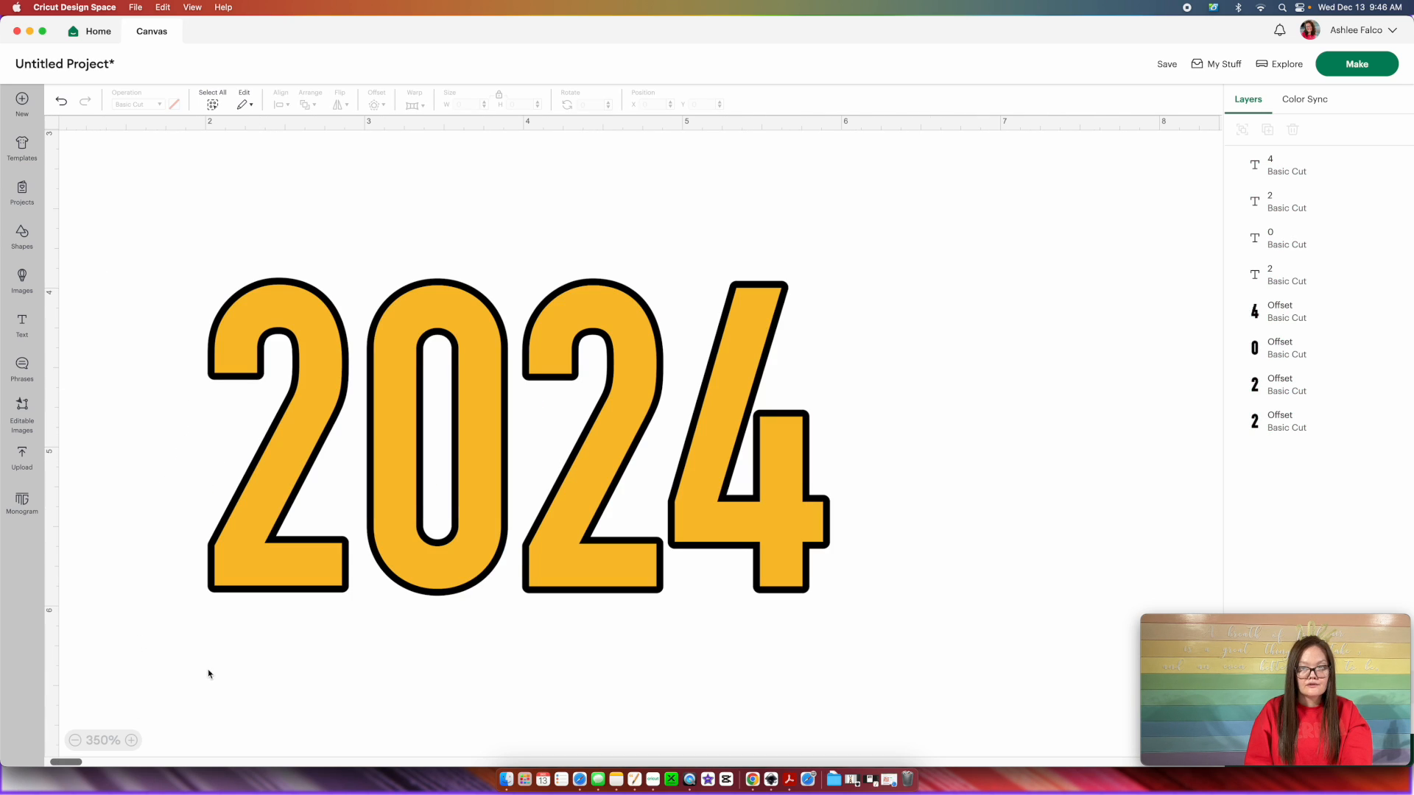
pyautogui.click(337, 561)
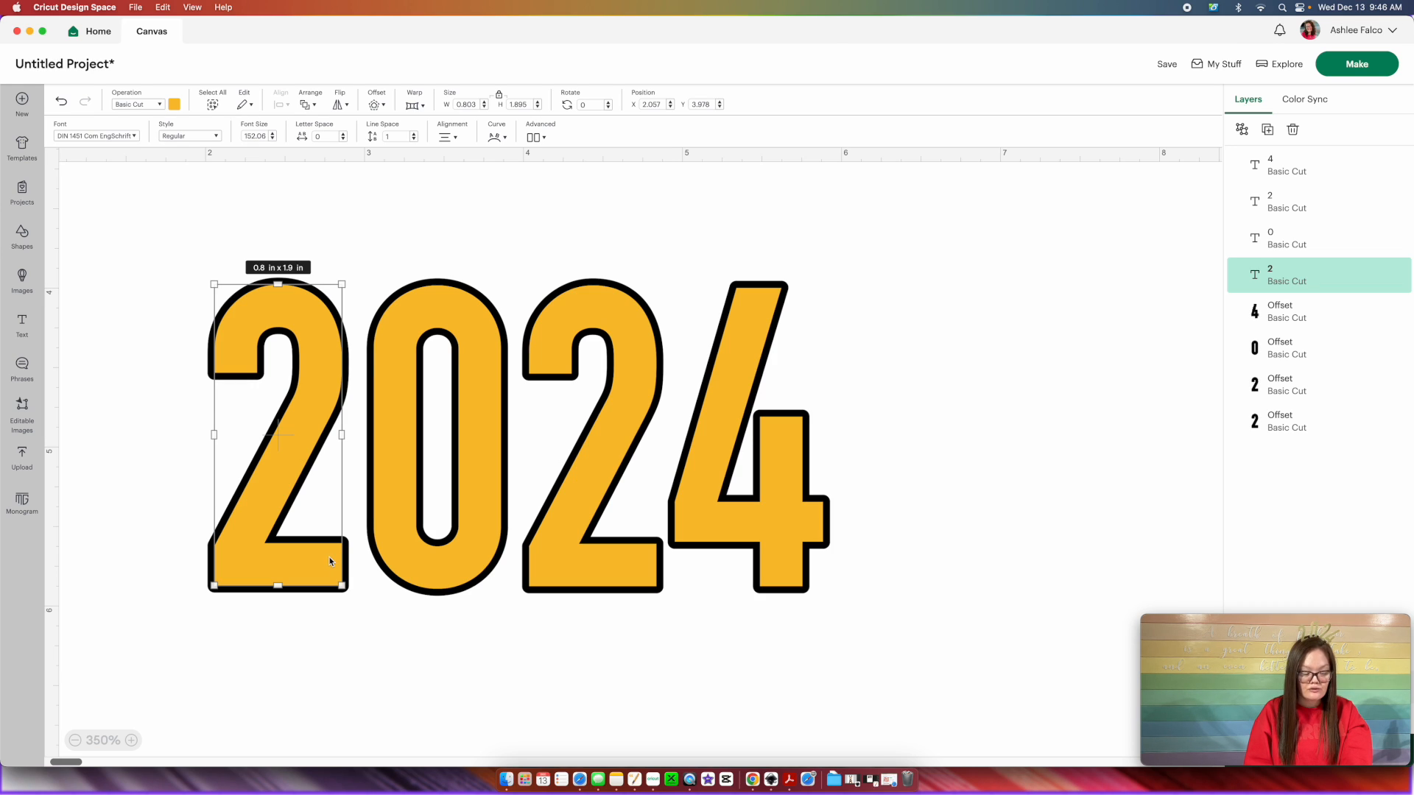
pyautogui.keyDown('shift'); pyautogui.click(401, 561); pyautogui.keyUp('shift')
pyautogui.keyDown('shift'); pyautogui.click(548, 571); pyautogui.keyUp('shift')
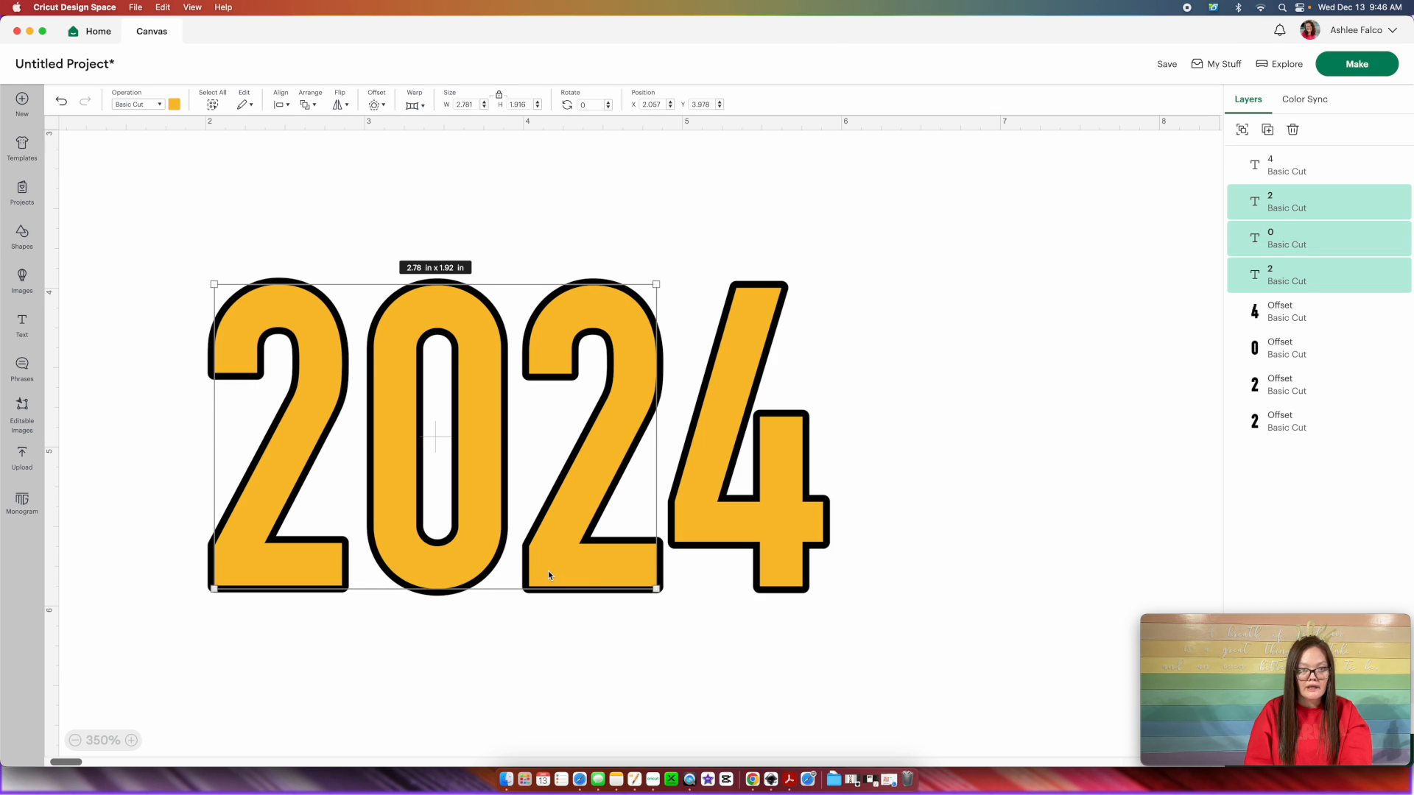
pyautogui.keyDown('shift'); pyautogui.click(805, 565); pyautogui.keyUp('shift')
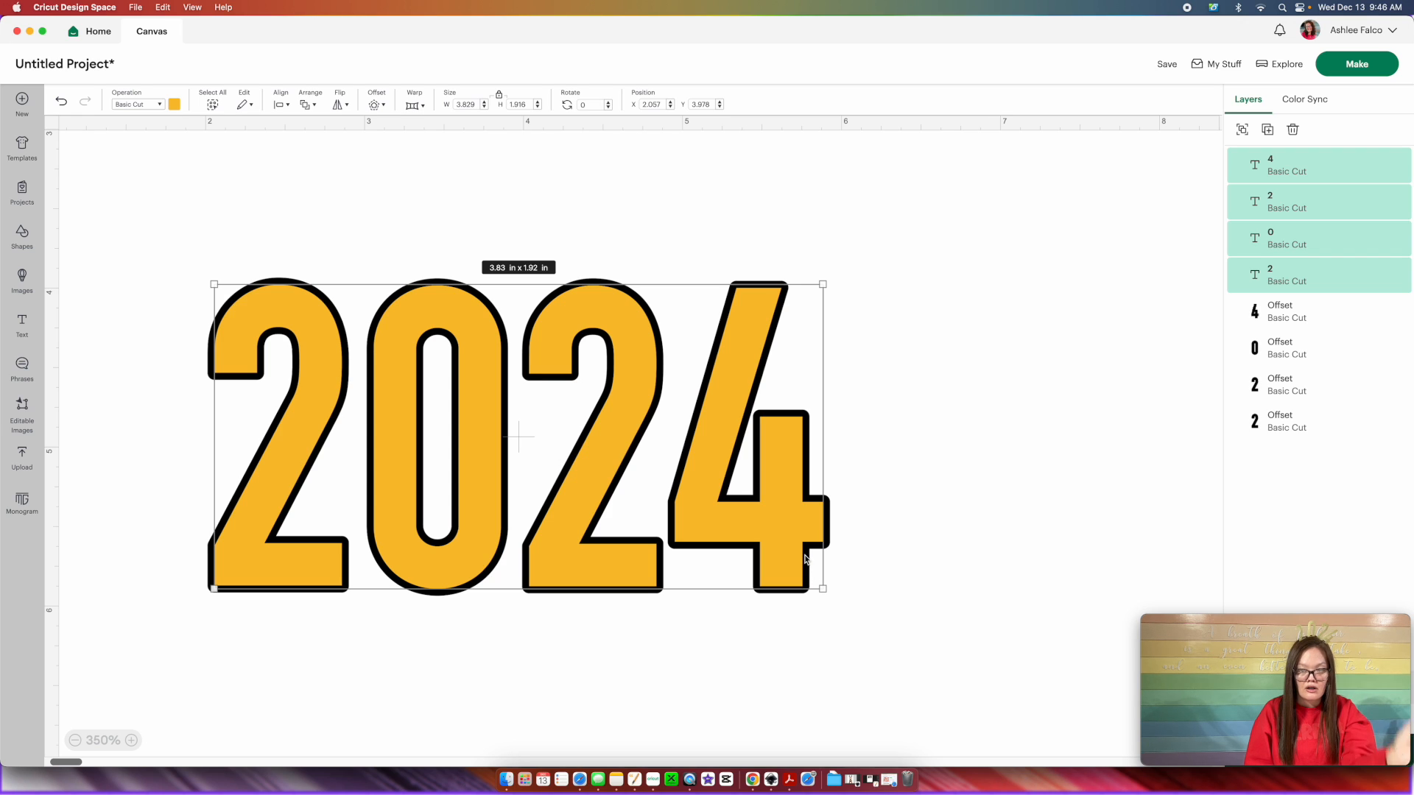
pyautogui.hscroll(1, 796, 561)
pyautogui.moveTo(797, 560); pyautogui.dragTo(782, 246)
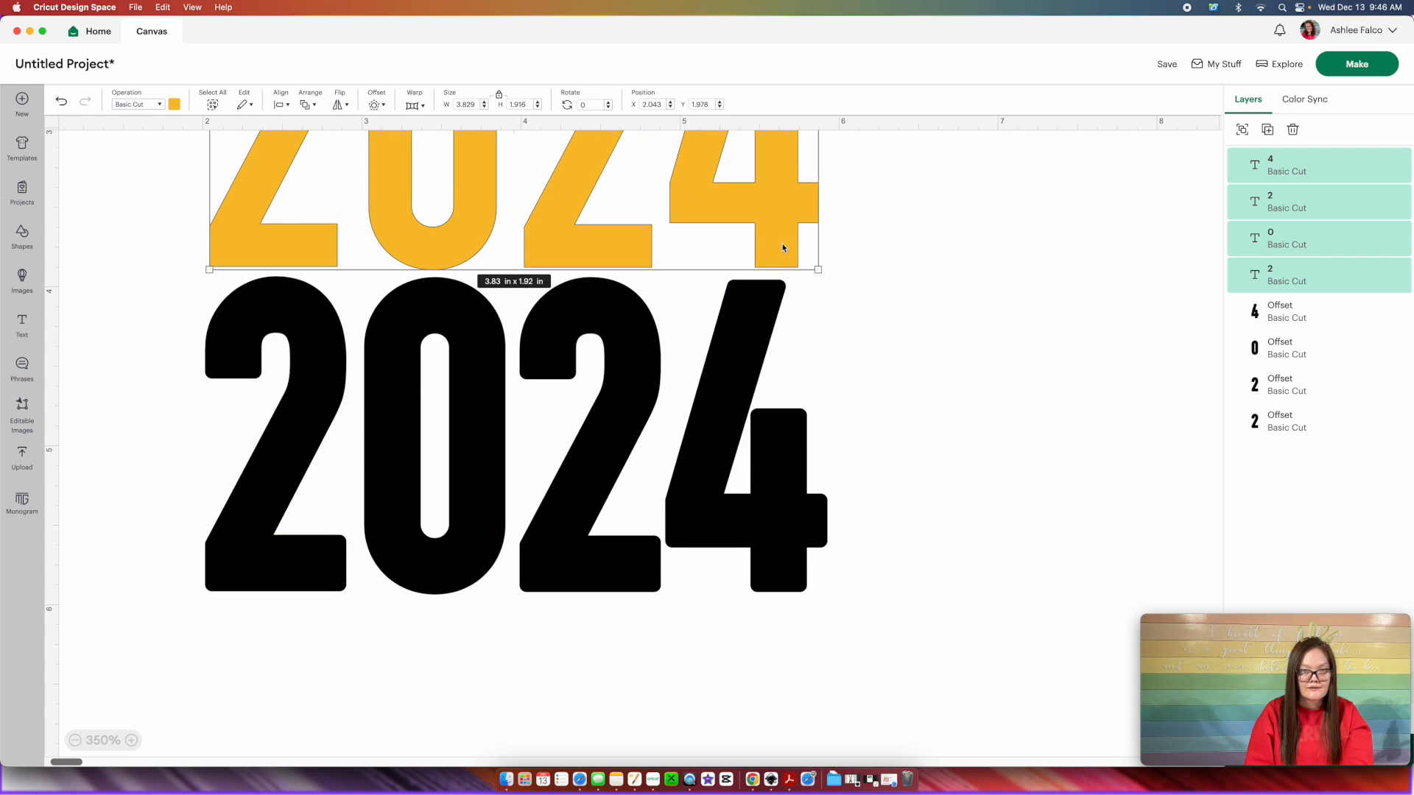
pyautogui.click(1003, 520)
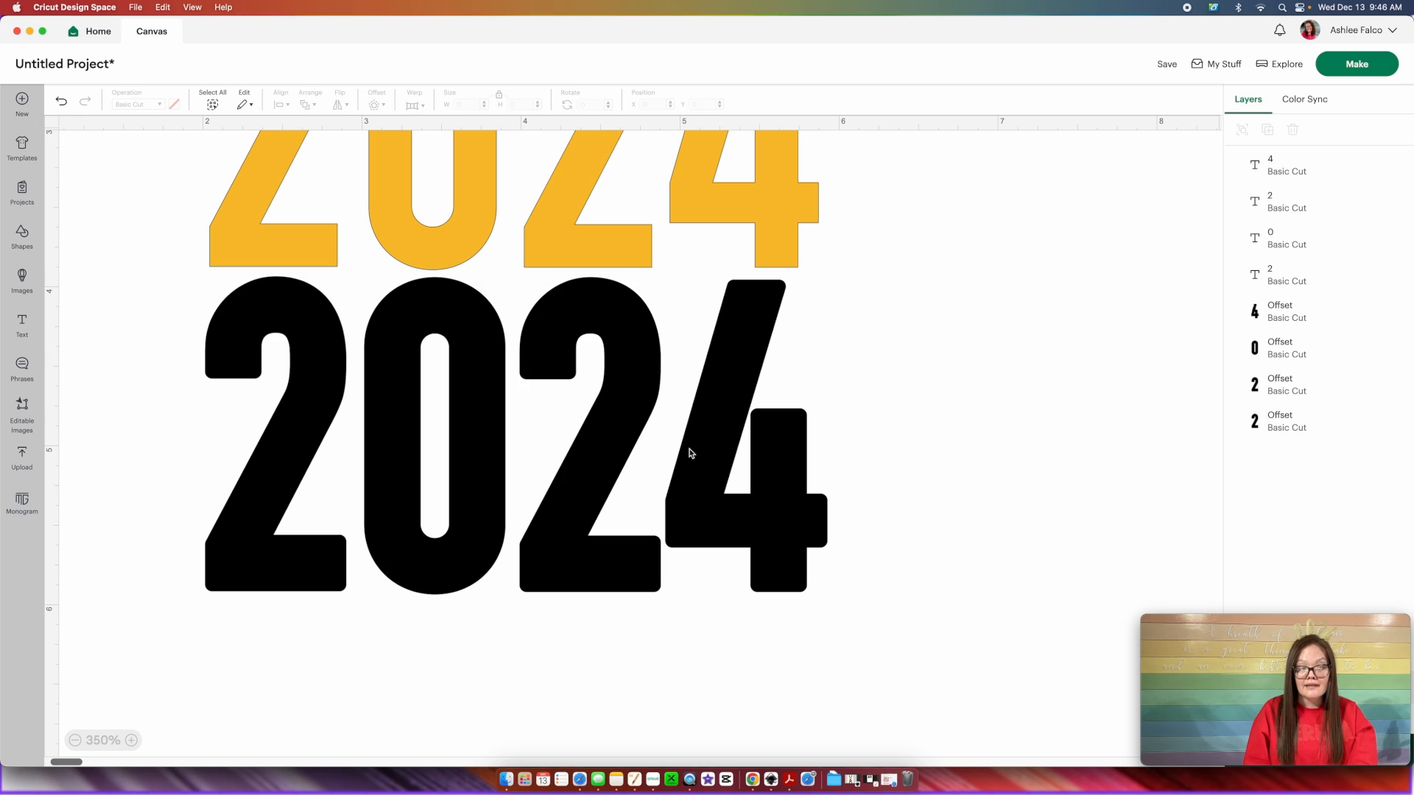
# Add a 1 in by 1 in square and place it slightly overlapping the bottom of the first black 2
pyautogui.click(23, 238)
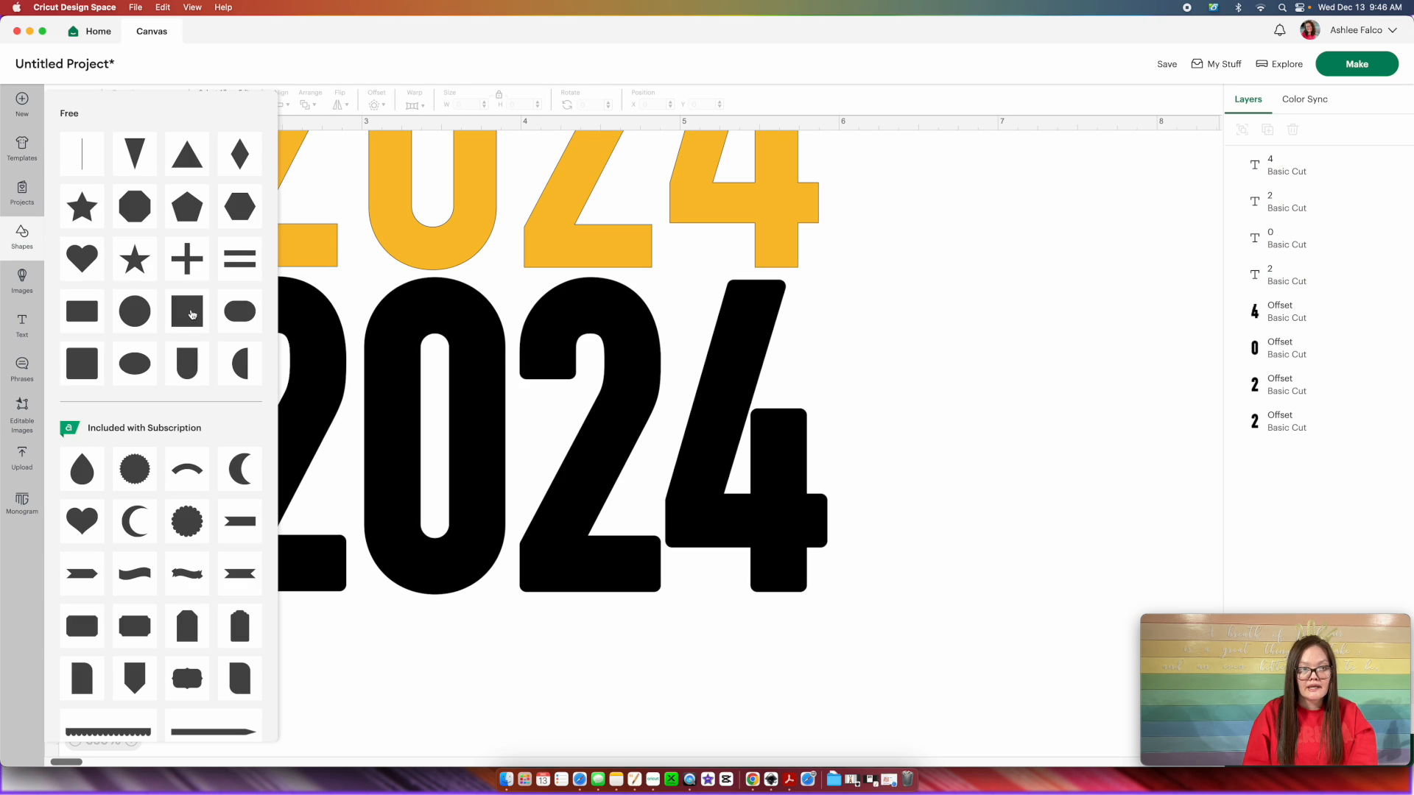
pyautogui.click(191, 315)
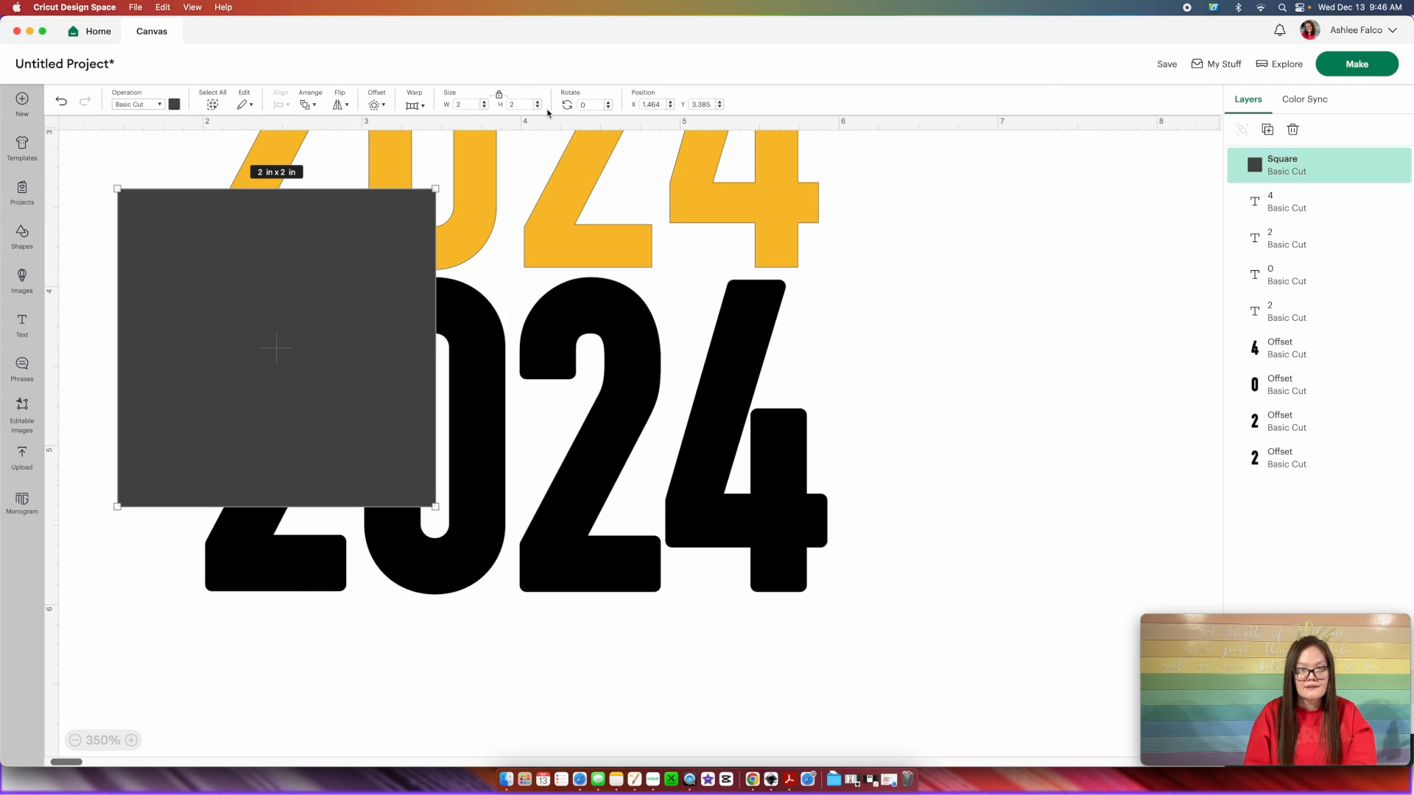
pyautogui.moveTo(529, 103); pyautogui.dragTo(466, 102)
pyautogui.write('1')
pyautogui.press('Return')
pyautogui.moveTo(196, 268); pyautogui.dragTo(296, 672)
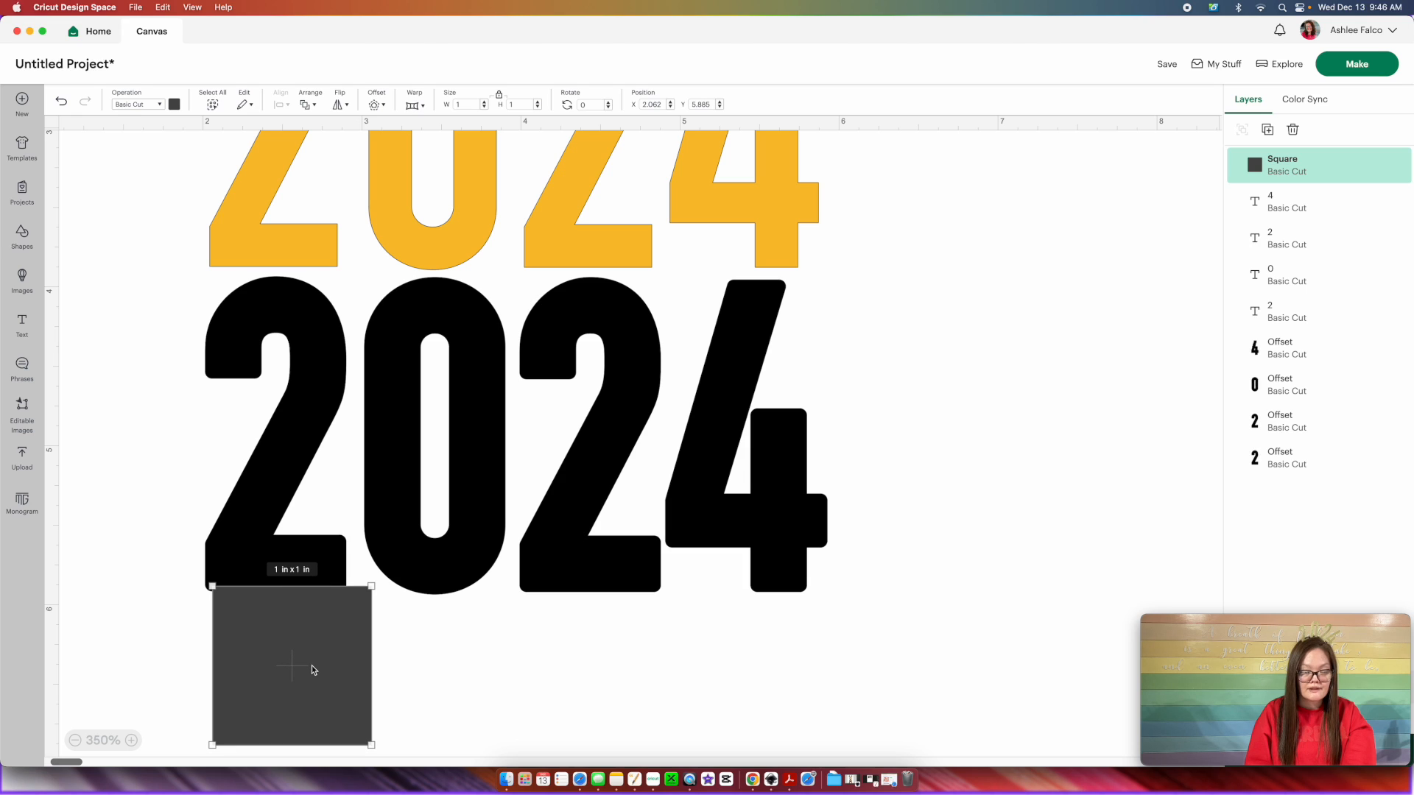
# Narrow the square into a vertical strip about 0.25 in wide and 1 in high under the first black 2
pyautogui.scroll(-1, 311, 667)
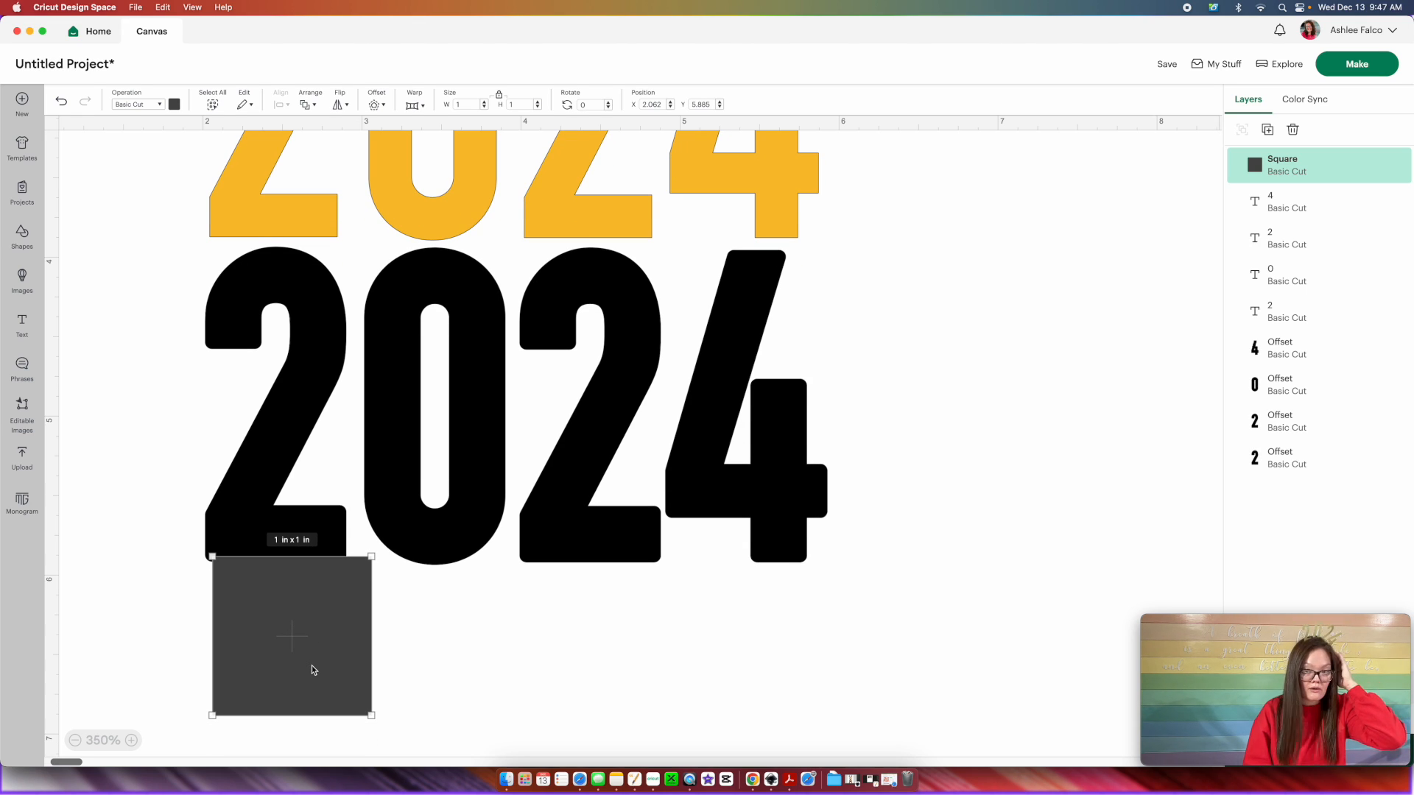
pyautogui.hscroll(1, 322, 626)
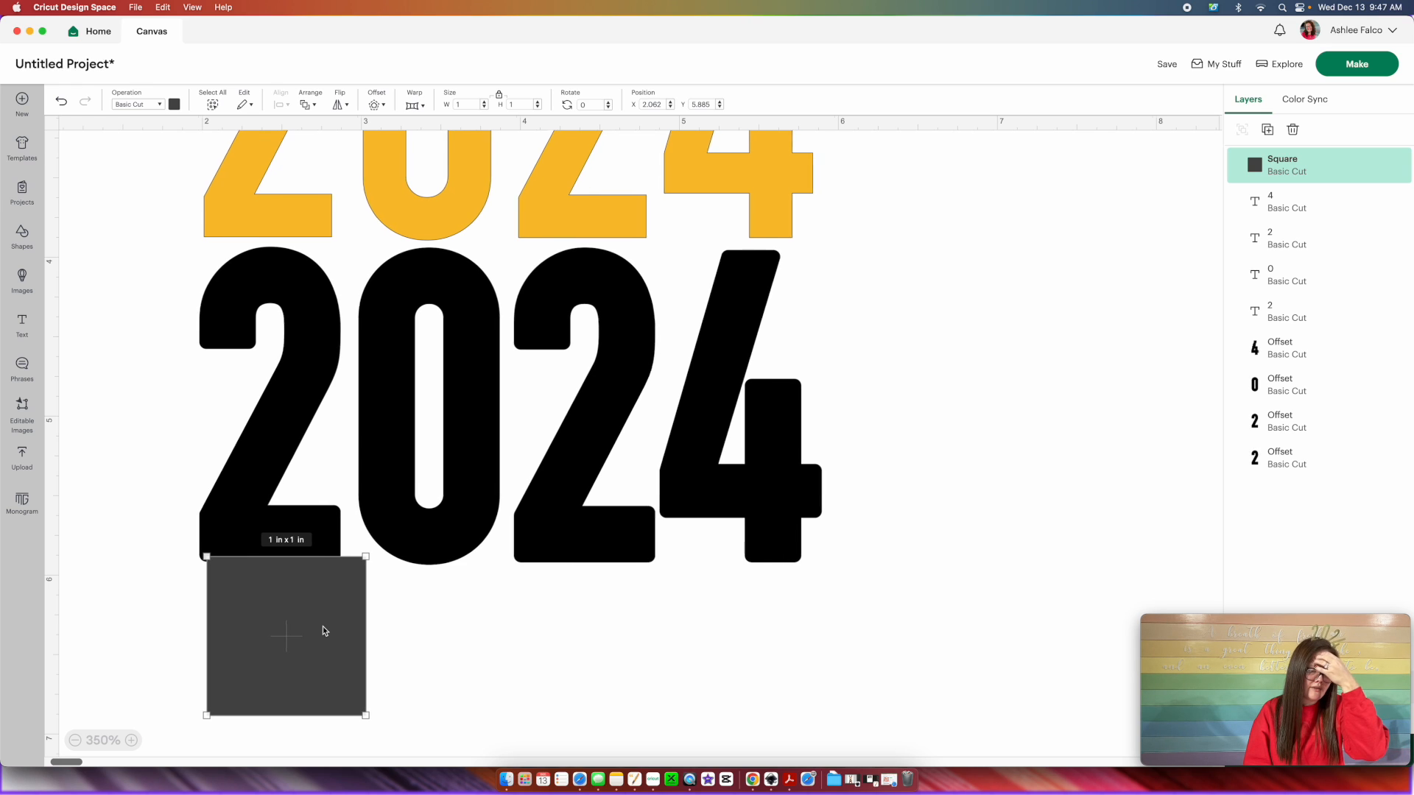
pyautogui.hscroll(1, 323, 626)
pyautogui.moveTo(361, 626); pyautogui.dragTo(274, 627)
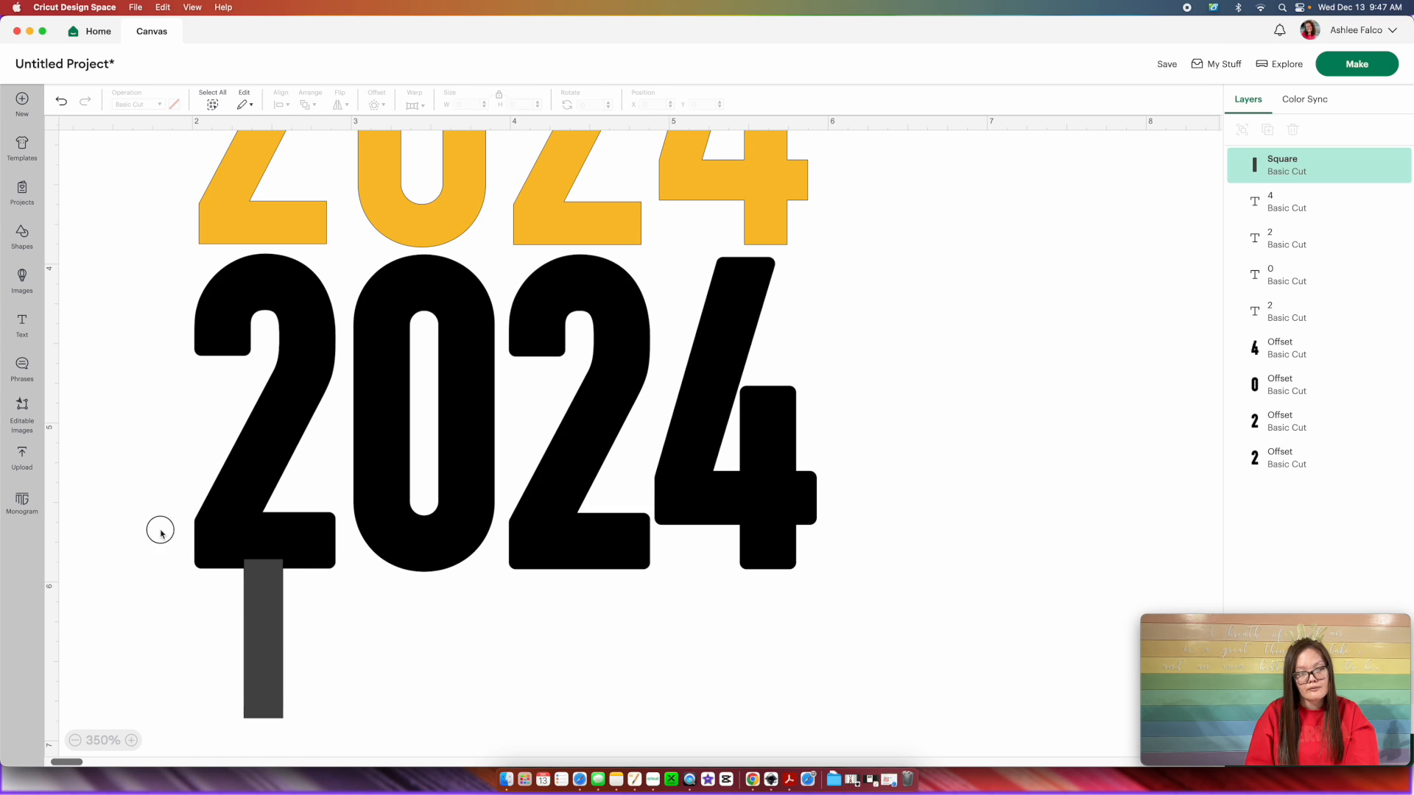
# Center the strip horizontally with the first black 2
pyautogui.moveTo(140, 514); pyautogui.dragTo(289, 629)
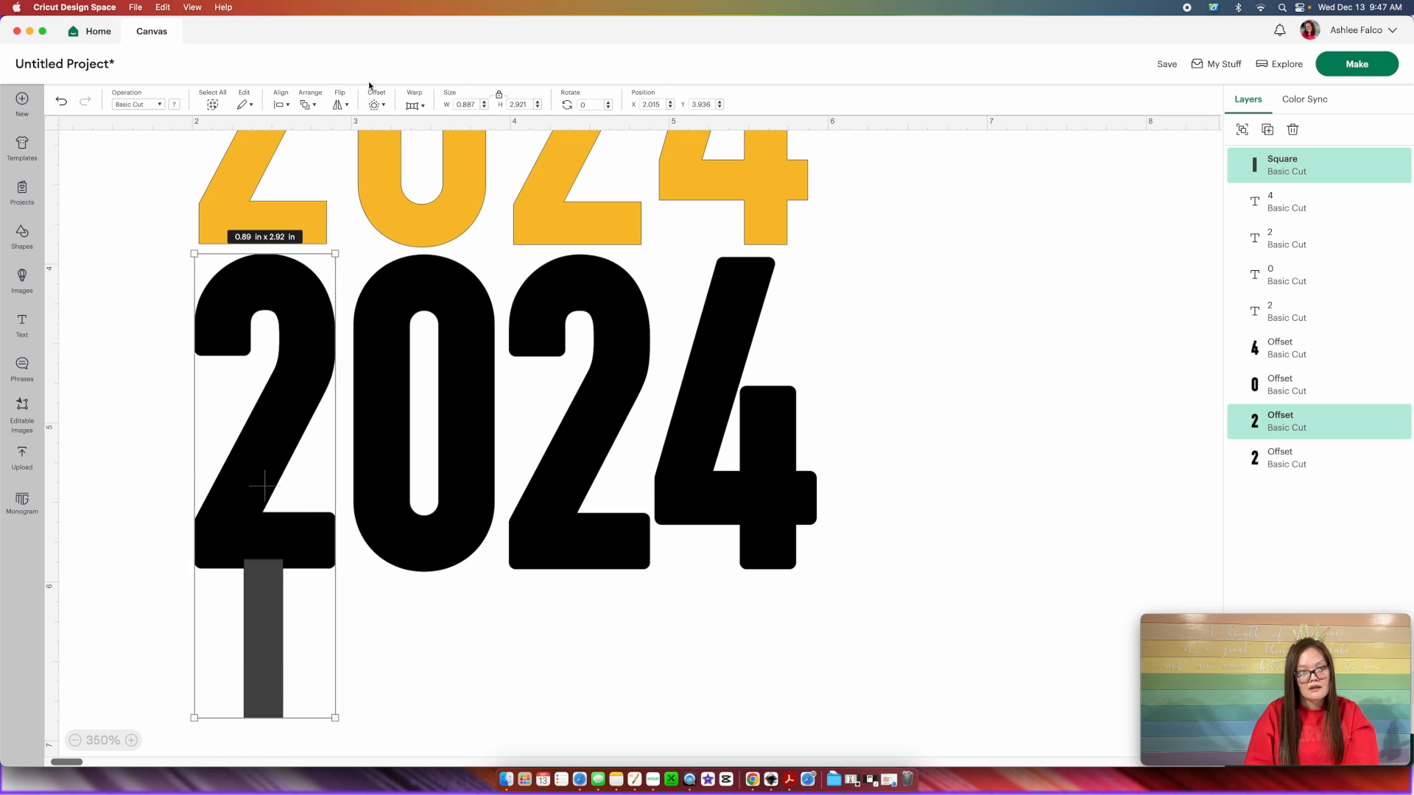
pyautogui.click(281, 105)
pyautogui.click(317, 170)
pyautogui.click(343, 638)
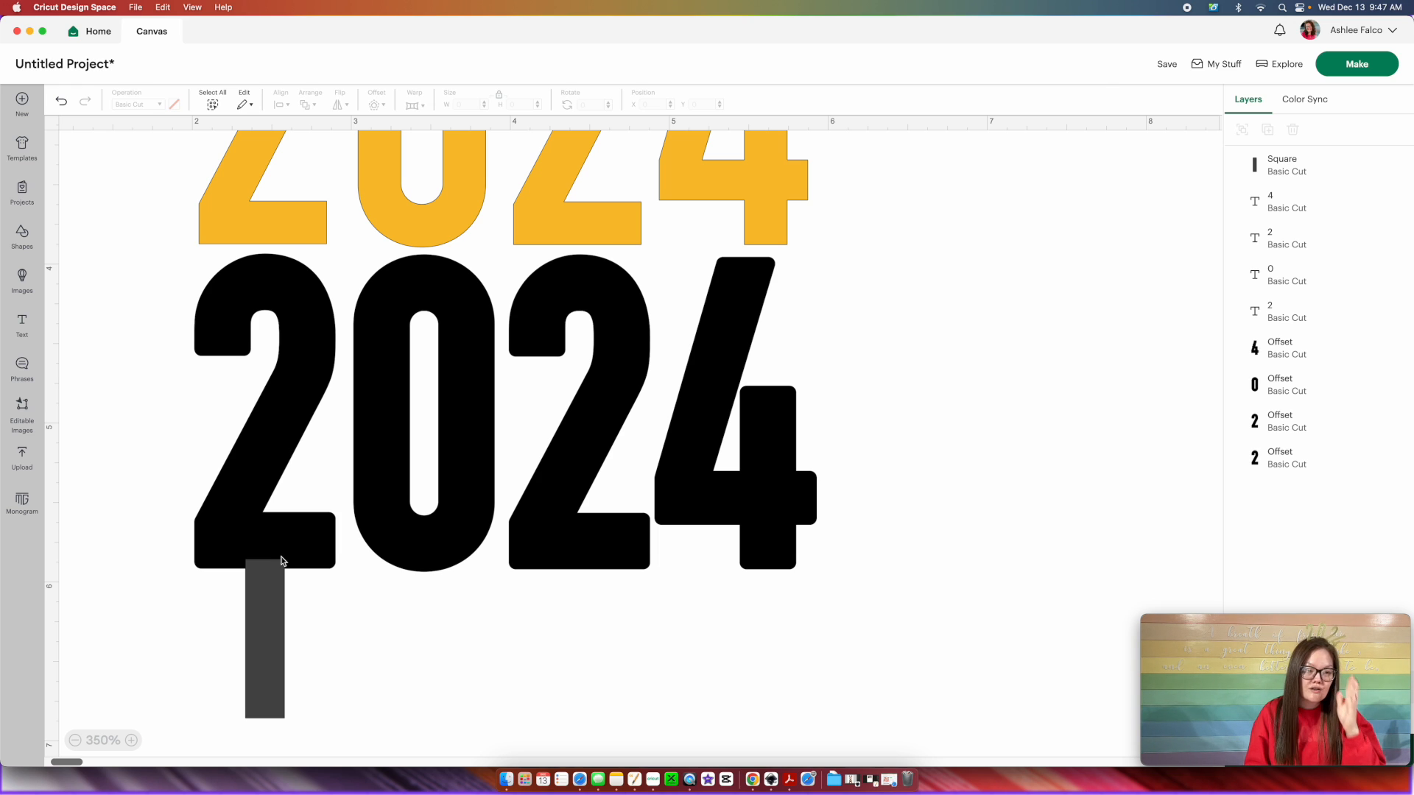
# Shift the strip under the left part of the first black 2, and place copies under the 0, second 2 and 4
pyautogui.moveTo(262, 625); pyautogui.dragTo(230, 615)
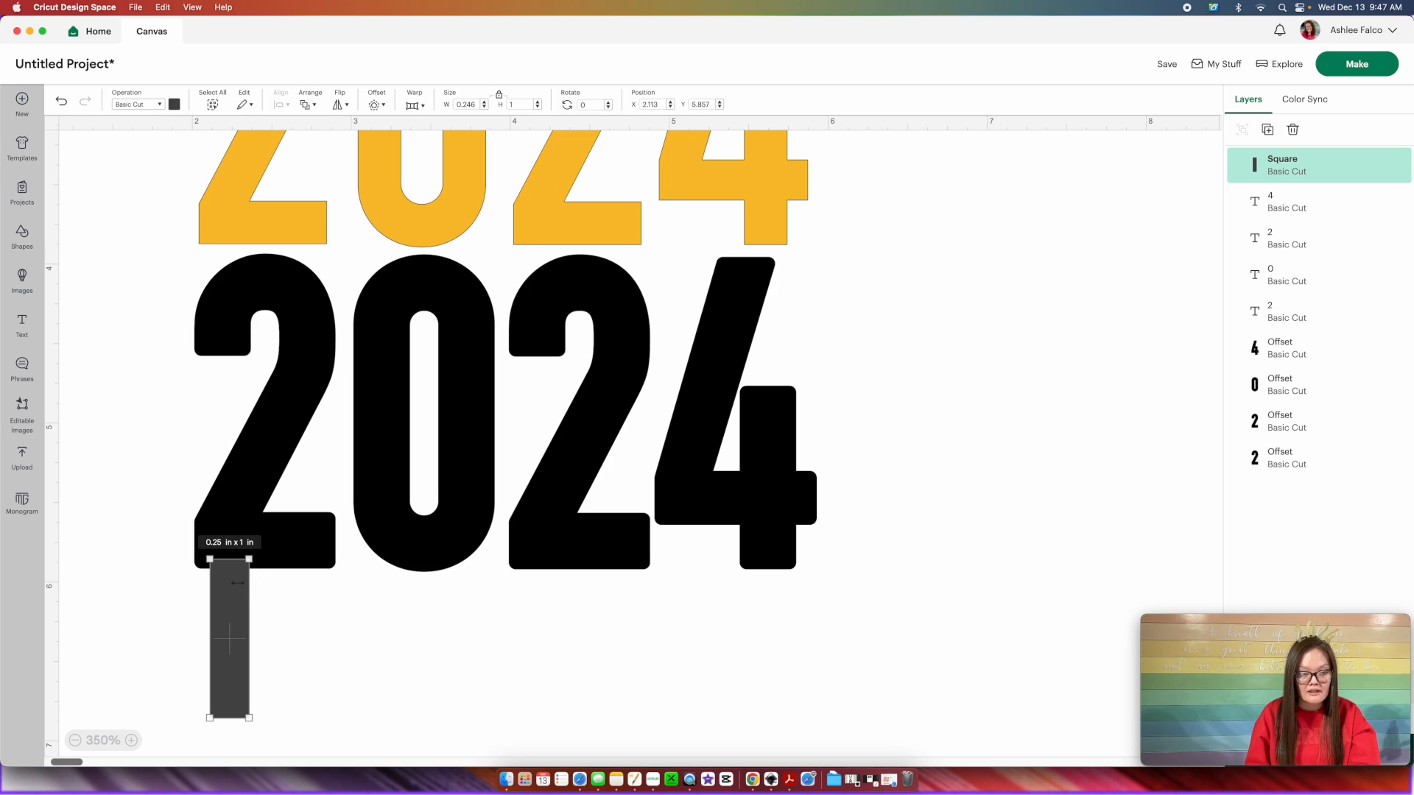
pyautogui.press('super+v')
pyautogui.moveTo(167, 261); pyautogui.dragTo(428, 609)
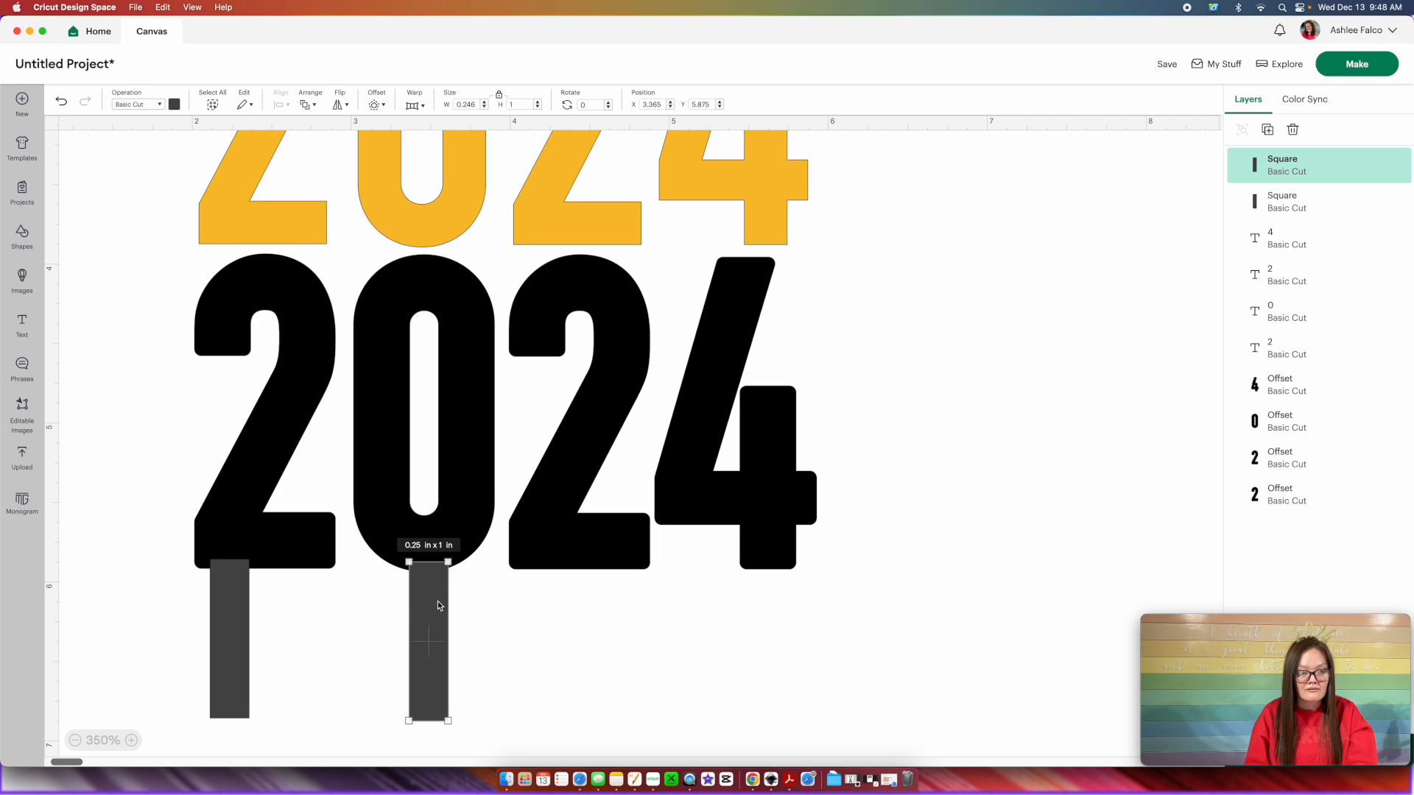
pyautogui.press('super+v')
pyautogui.moveTo(163, 254); pyautogui.dragTo(548, 605)
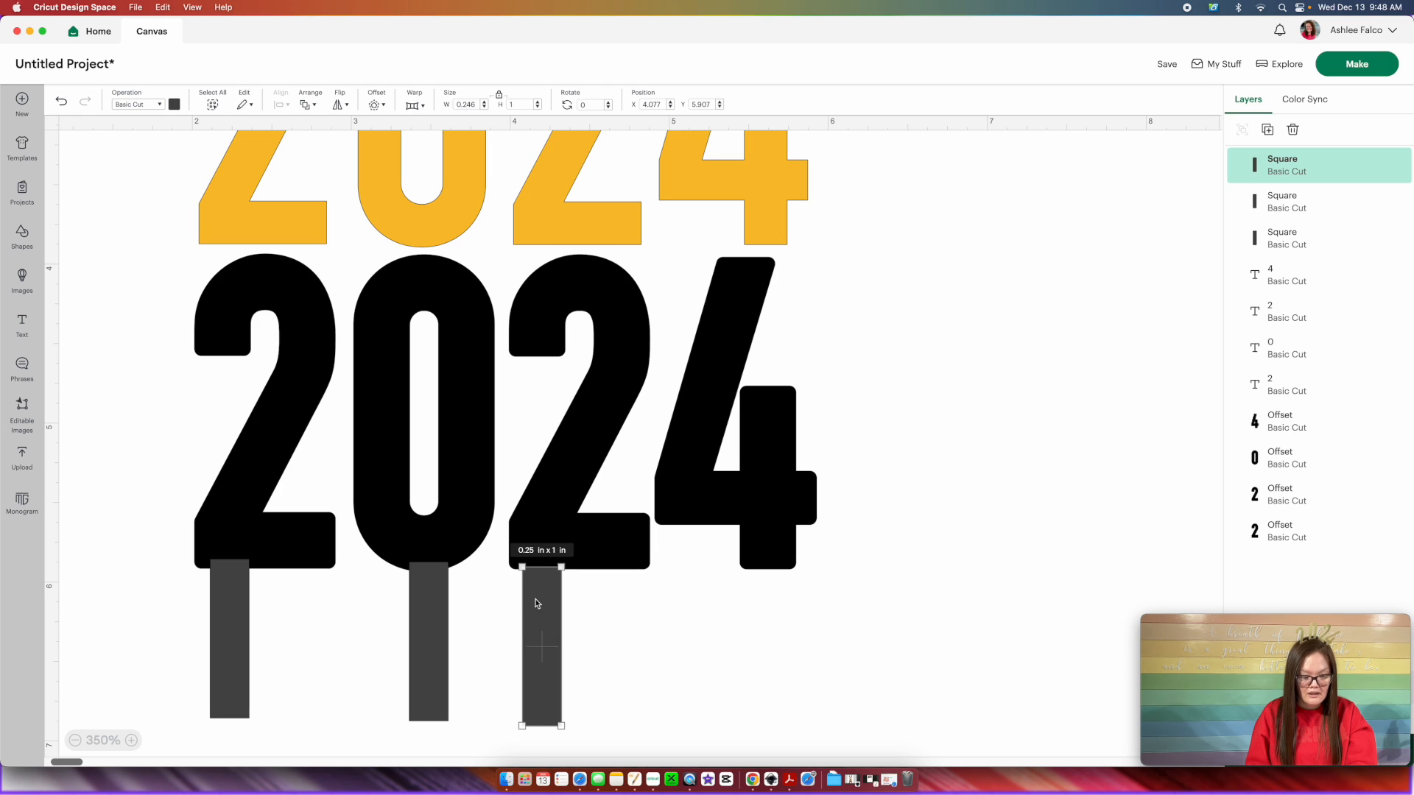
pyautogui.press('super+v')
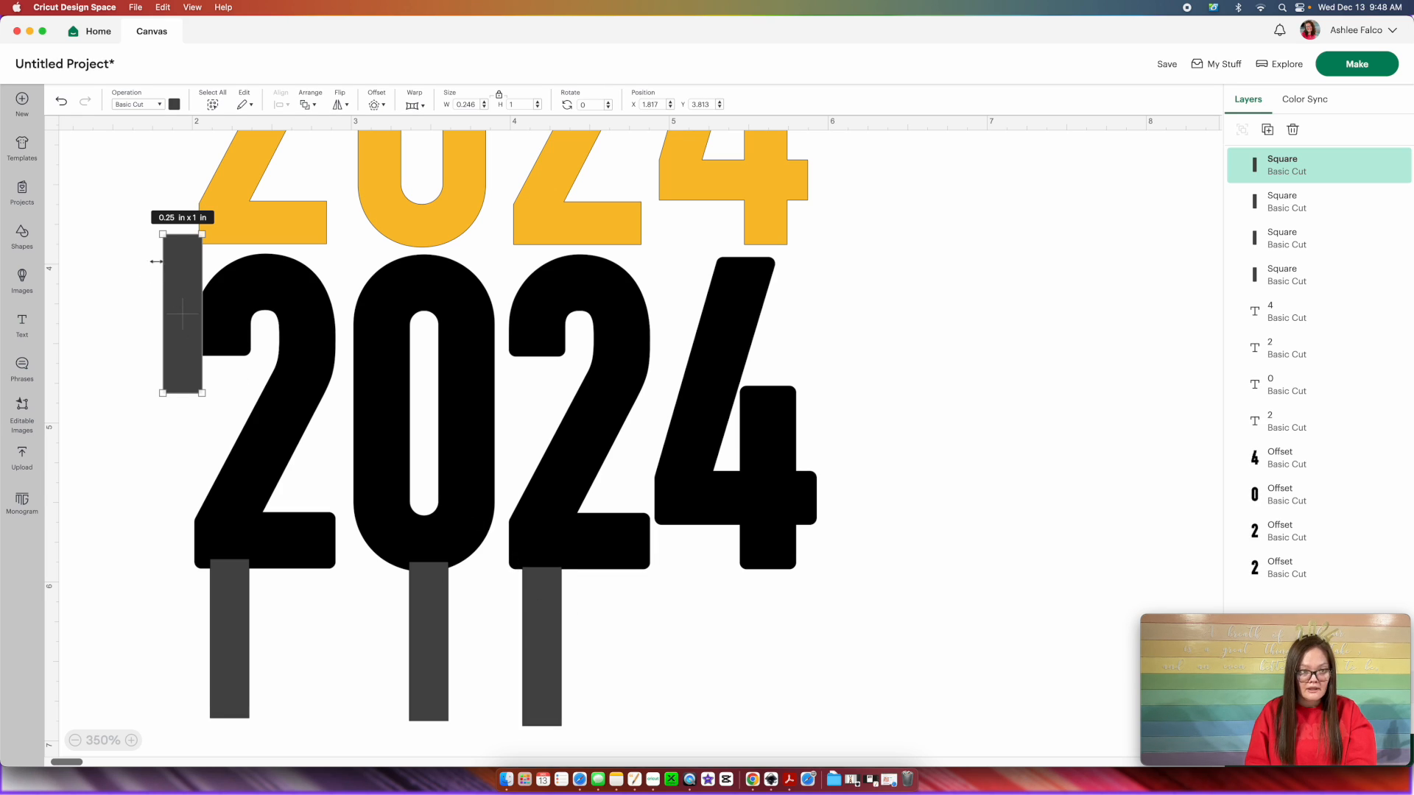
pyautogui.moveTo(175, 280); pyautogui.dragTo(766, 611)
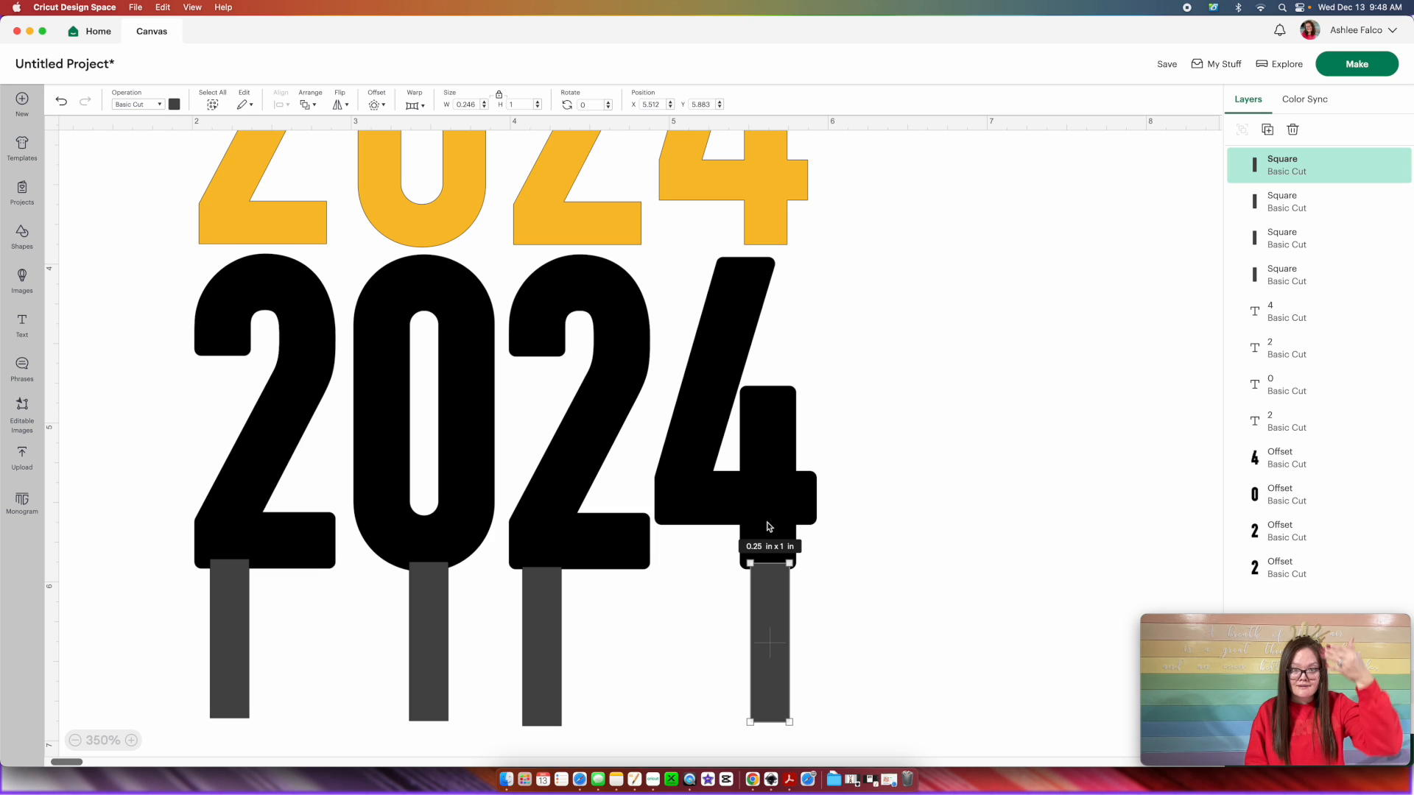
pyautogui.click(912, 640)
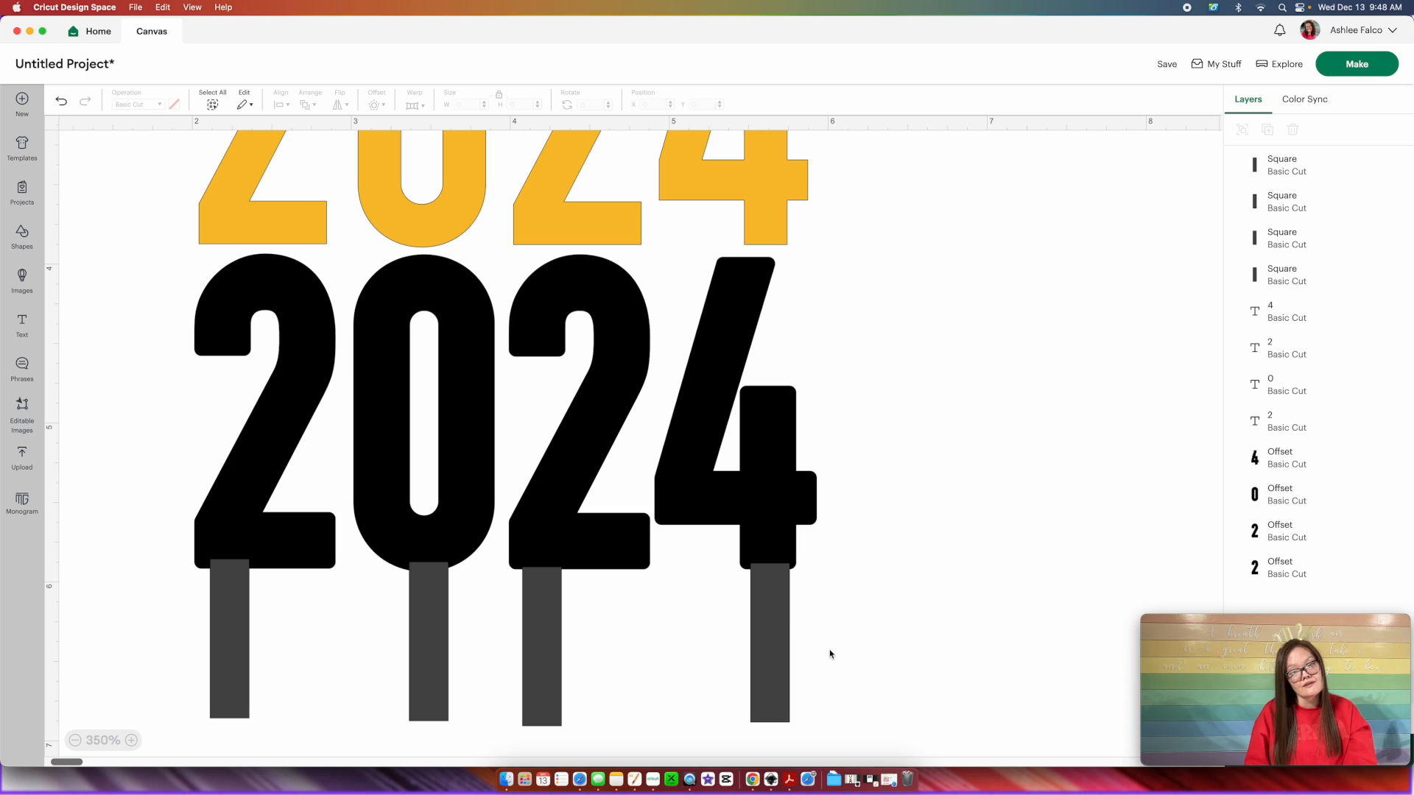
# Align the bottom edges of the four strips
pyautogui.moveTo(830, 654); pyautogui.dragTo(43, 657)
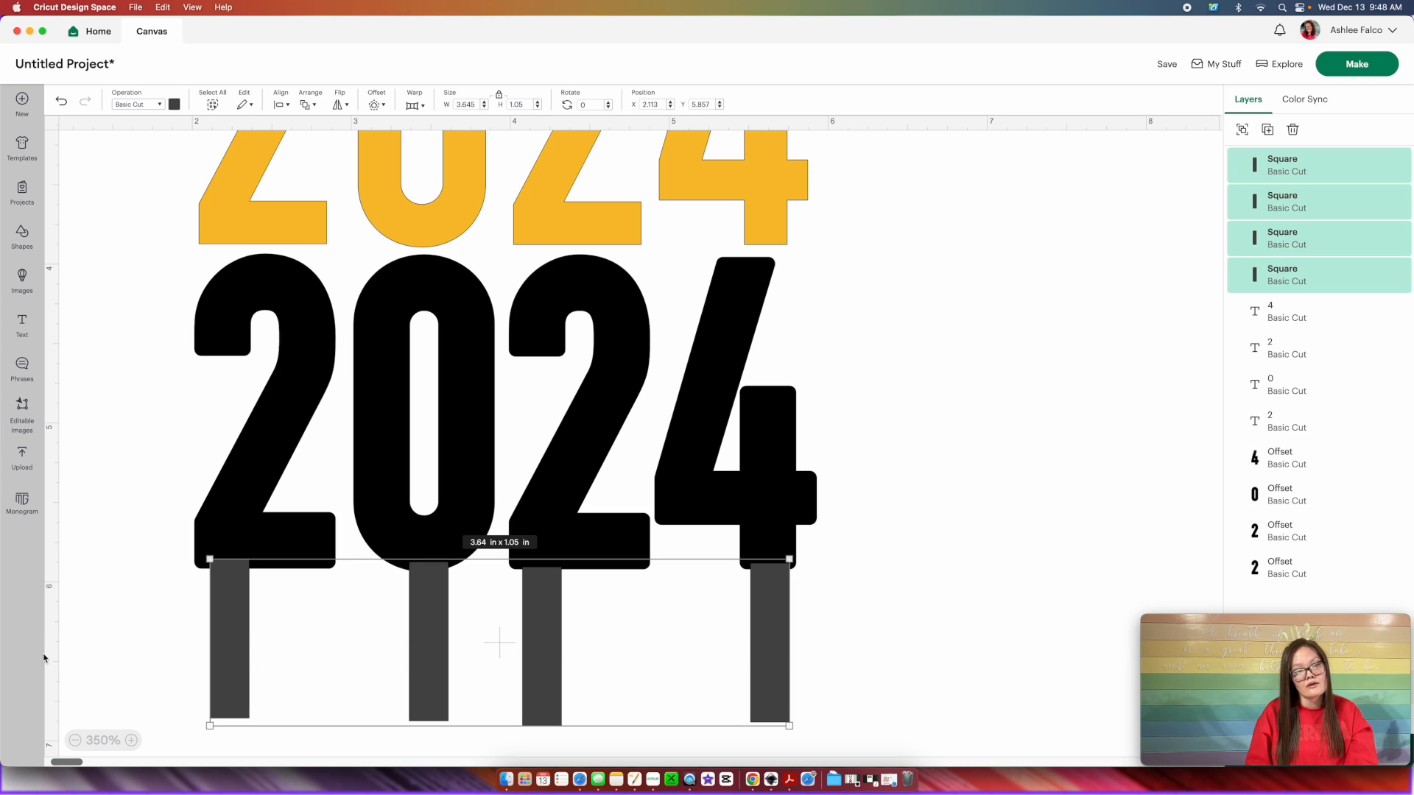
pyautogui.click(281, 105)
pyautogui.click(301, 259)
pyautogui.click(164, 461)
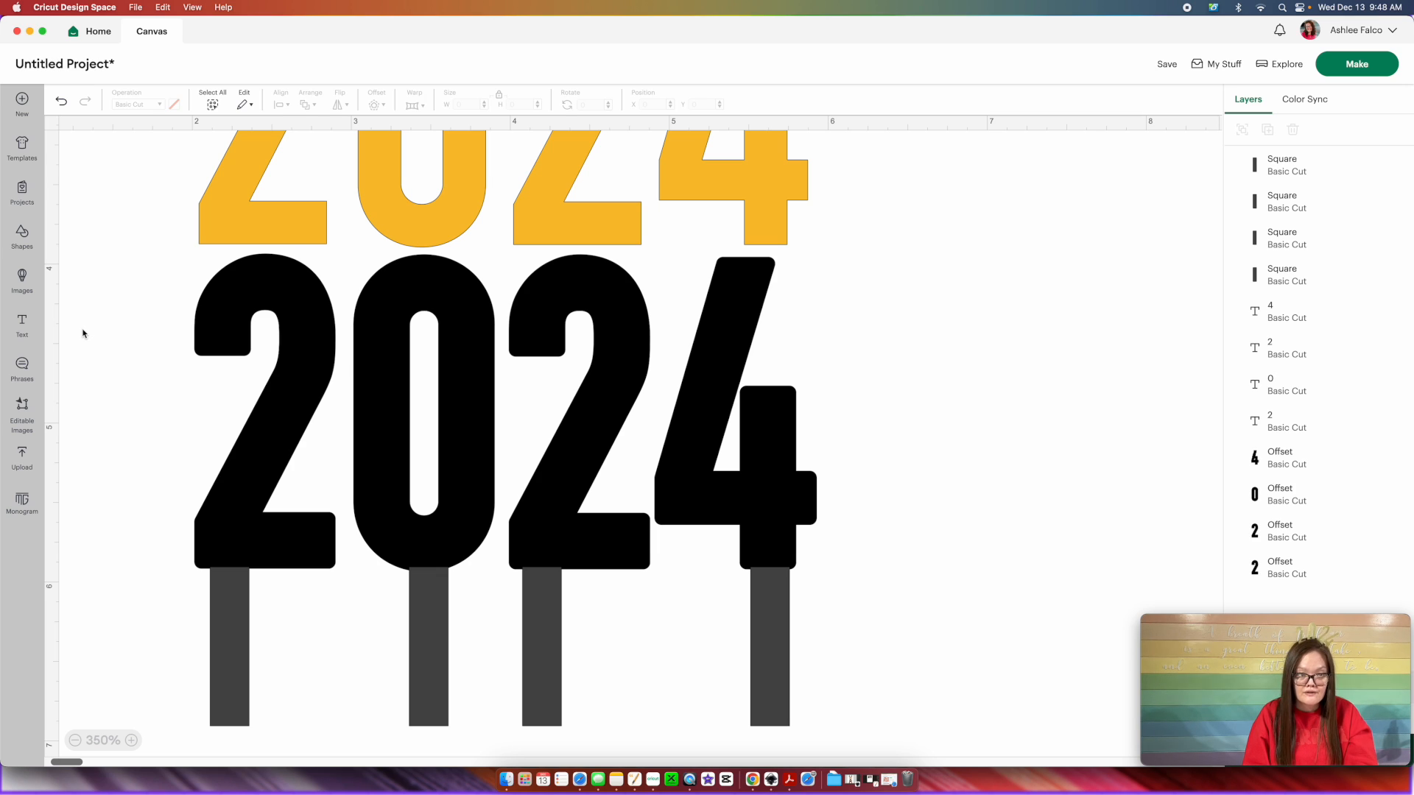
# Align the top edges of the four black digit offsets
pyautogui.moveTo(81, 328); pyautogui.dragTo(1012, 500)
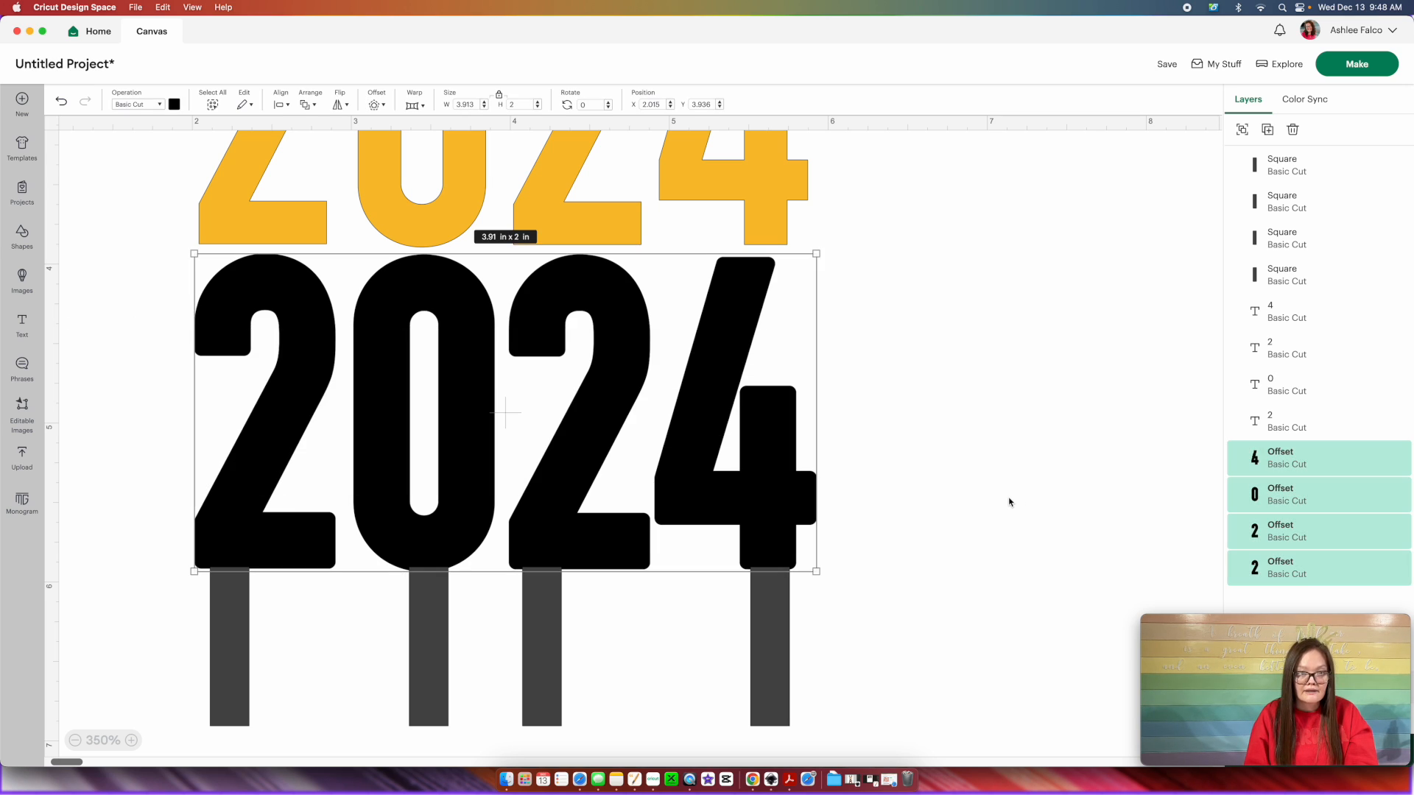
pyautogui.click(280, 104)
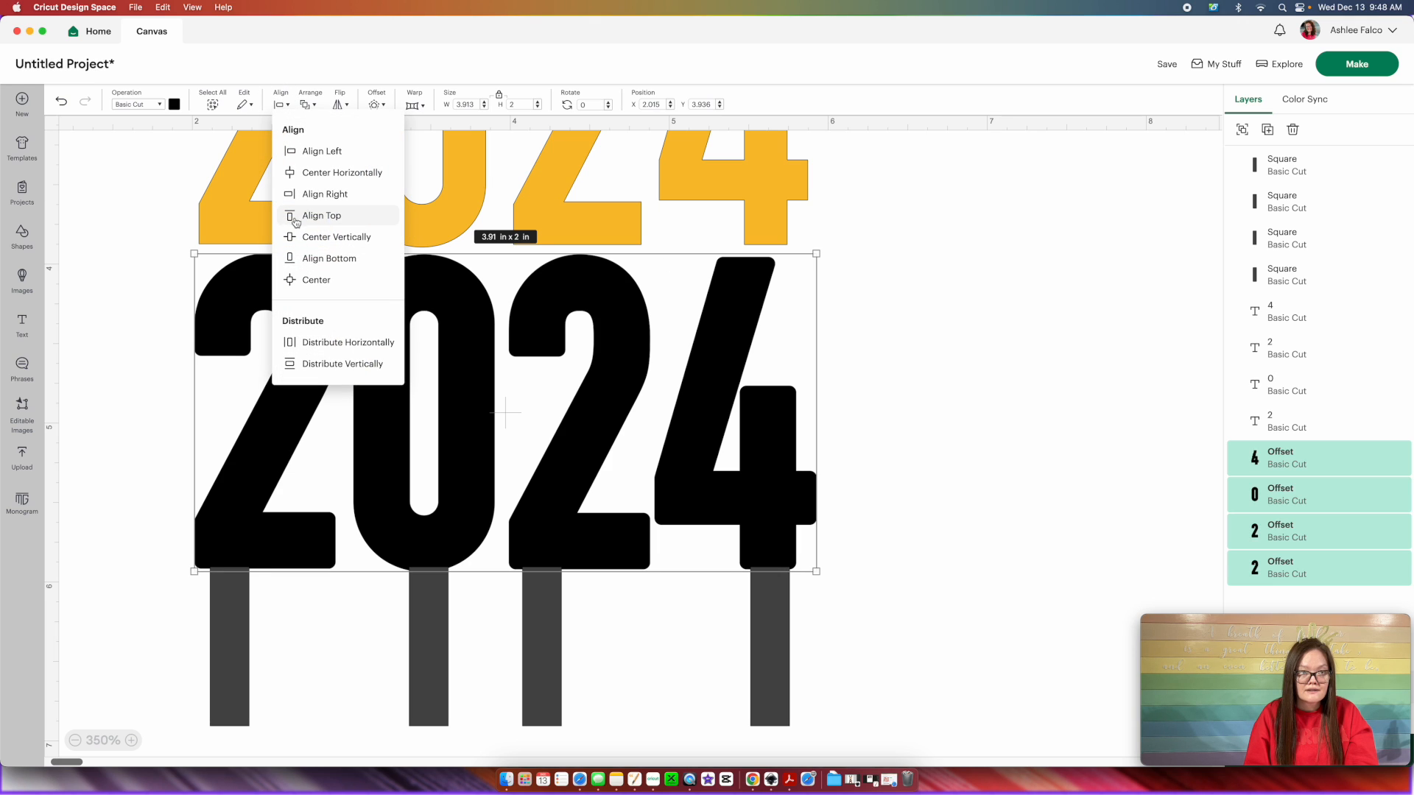
pyautogui.click(300, 216)
pyautogui.click(265, 589)
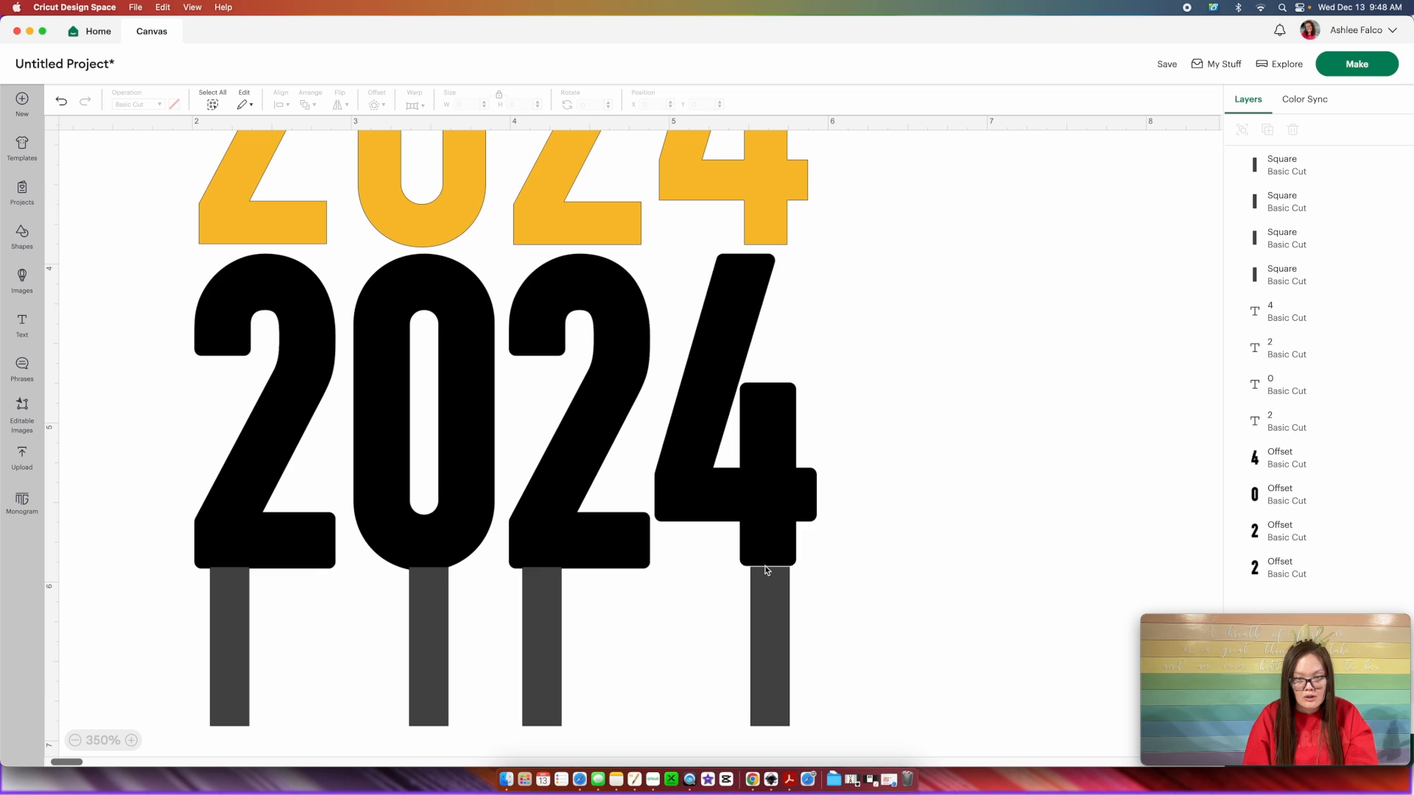
# Nudge the four strips together up about 0.02 in so they overlap the black digits
pyautogui.moveTo(900, 656); pyautogui.dragTo(121, 648)
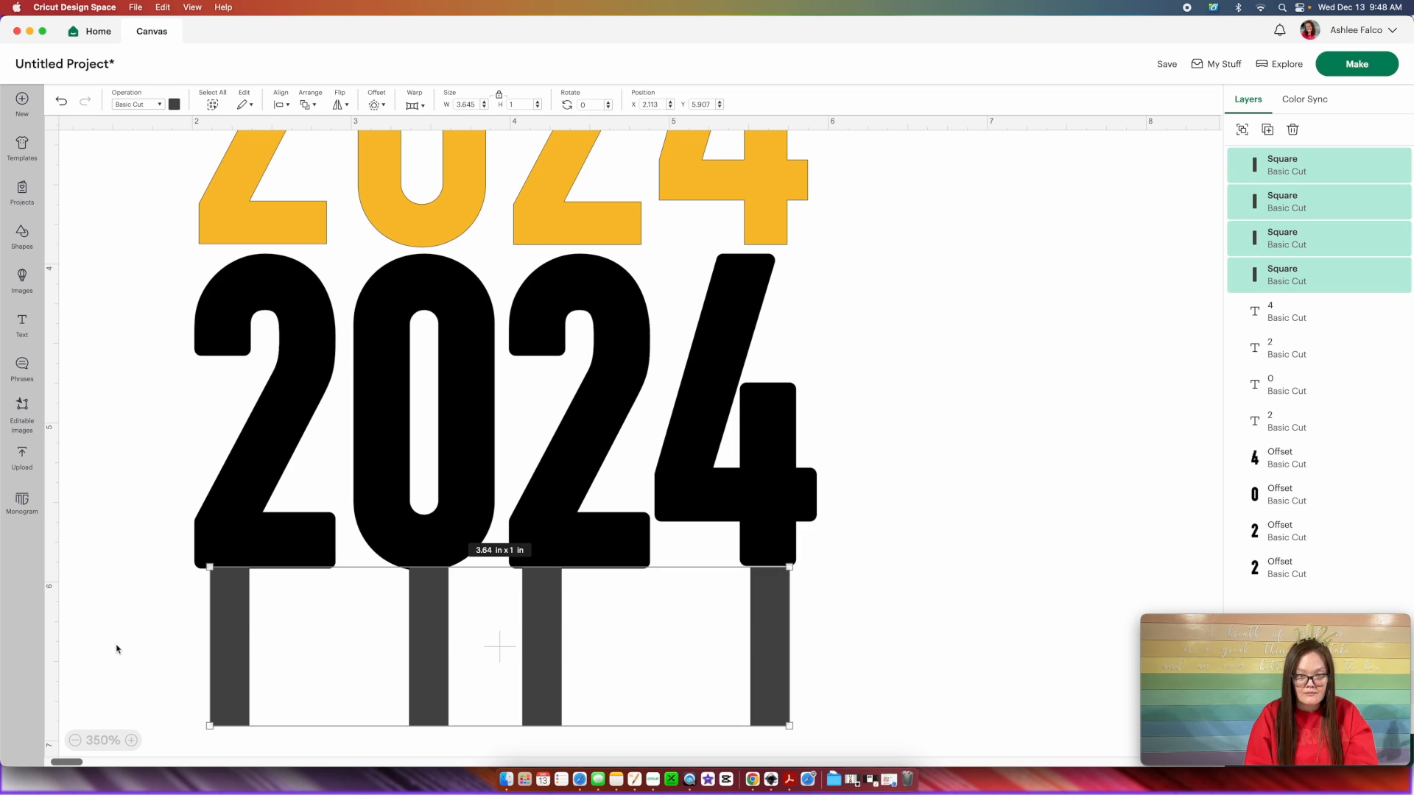
pyautogui.press('Up')
pyautogui.press('Up')
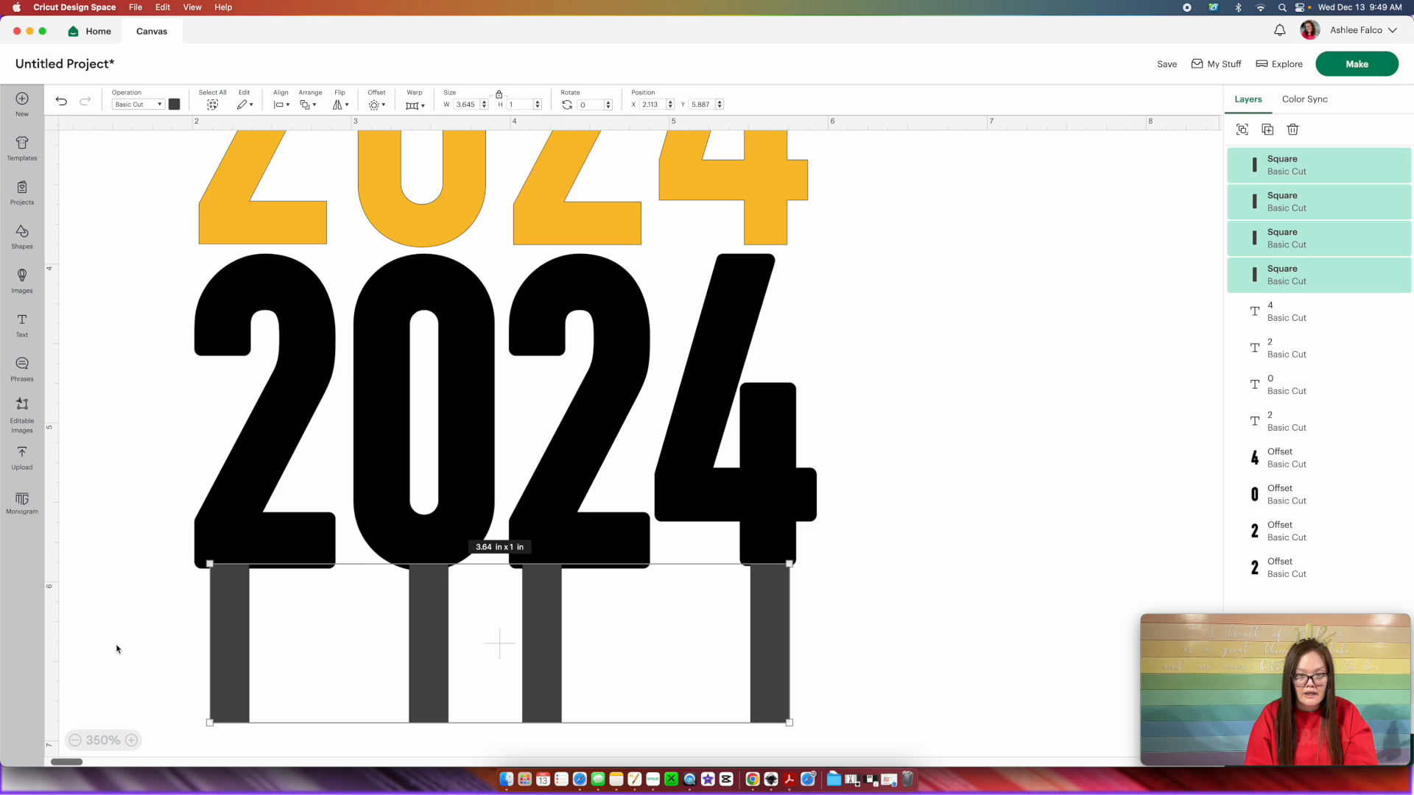
pyautogui.click(877, 660)
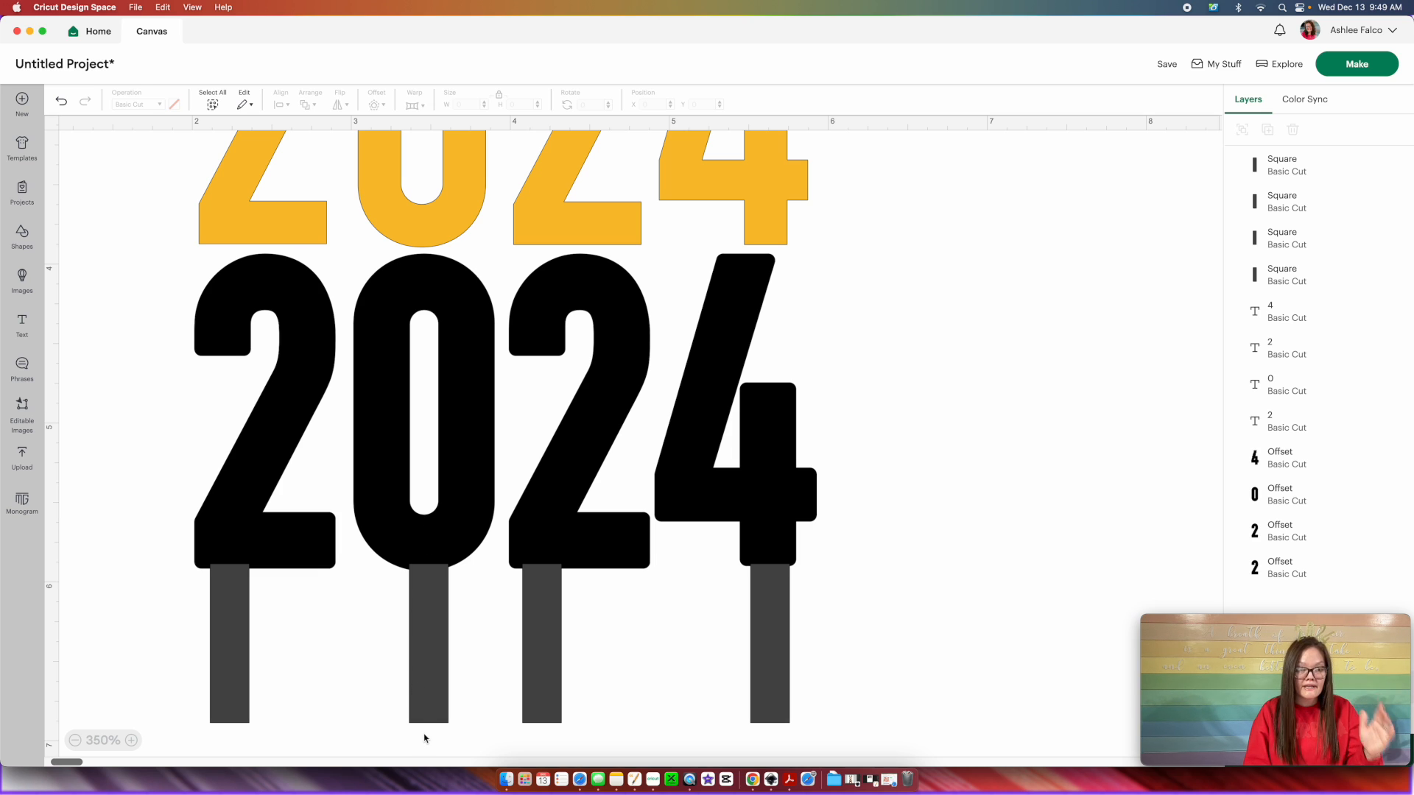
# Center the strip under the 0 horizontally with the black 0 offset
pyautogui.moveTo(424, 745); pyautogui.dragTo(423, 404)
pyautogui.click(283, 103)
pyautogui.click(297, 173)
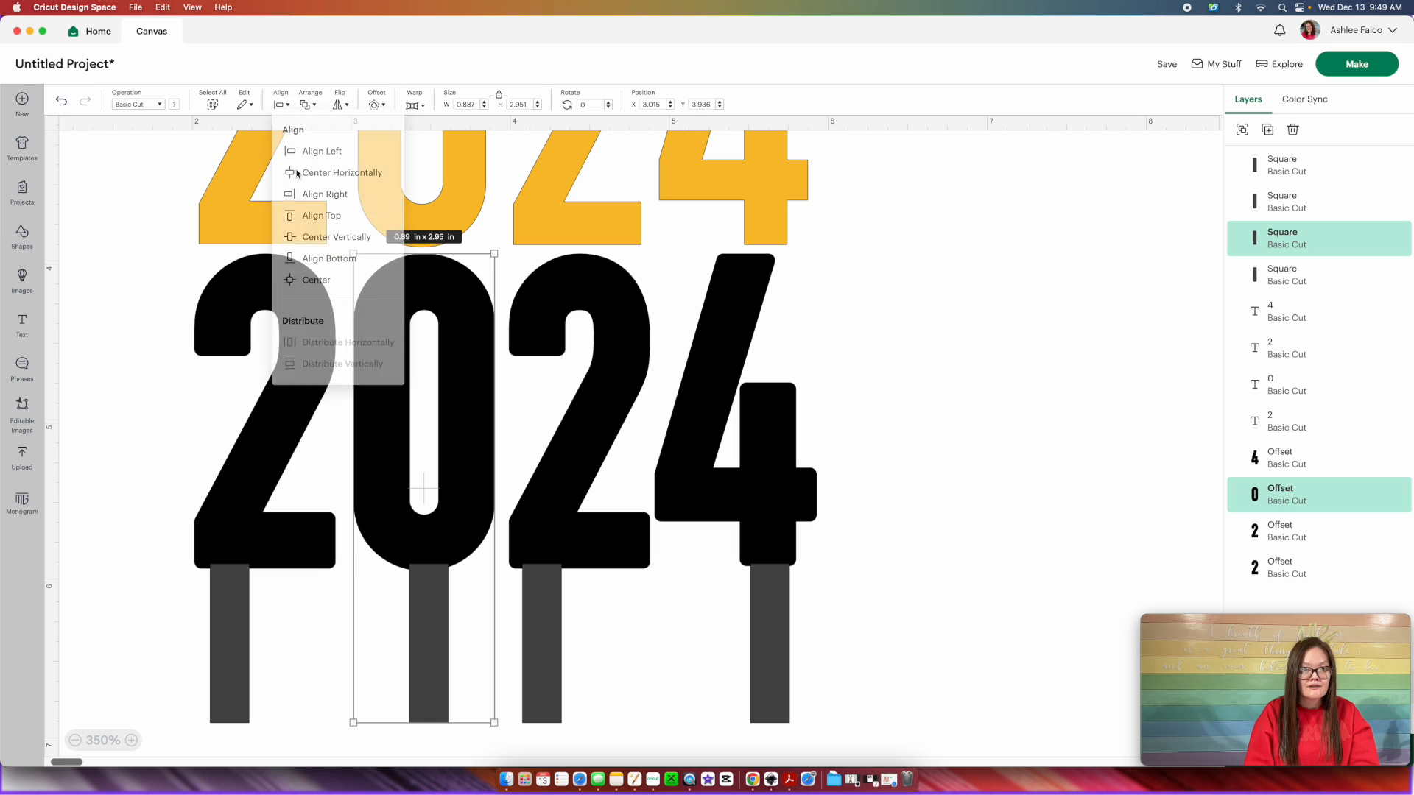
pyautogui.click(99, 405)
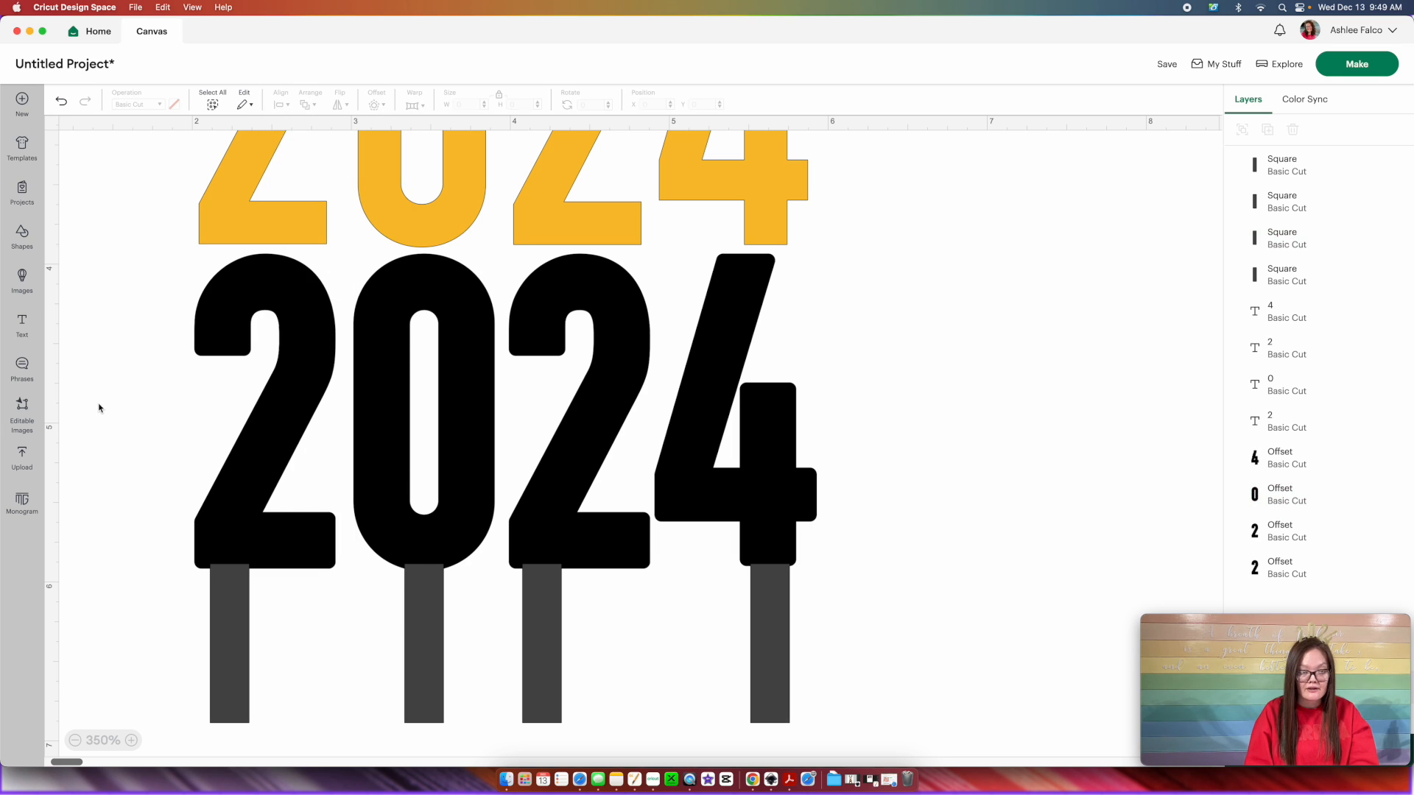
# Weld each black digit offset to the strip beneath it, one digit at a time
pyautogui.moveTo(106, 402); pyautogui.dragTo(246, 703)
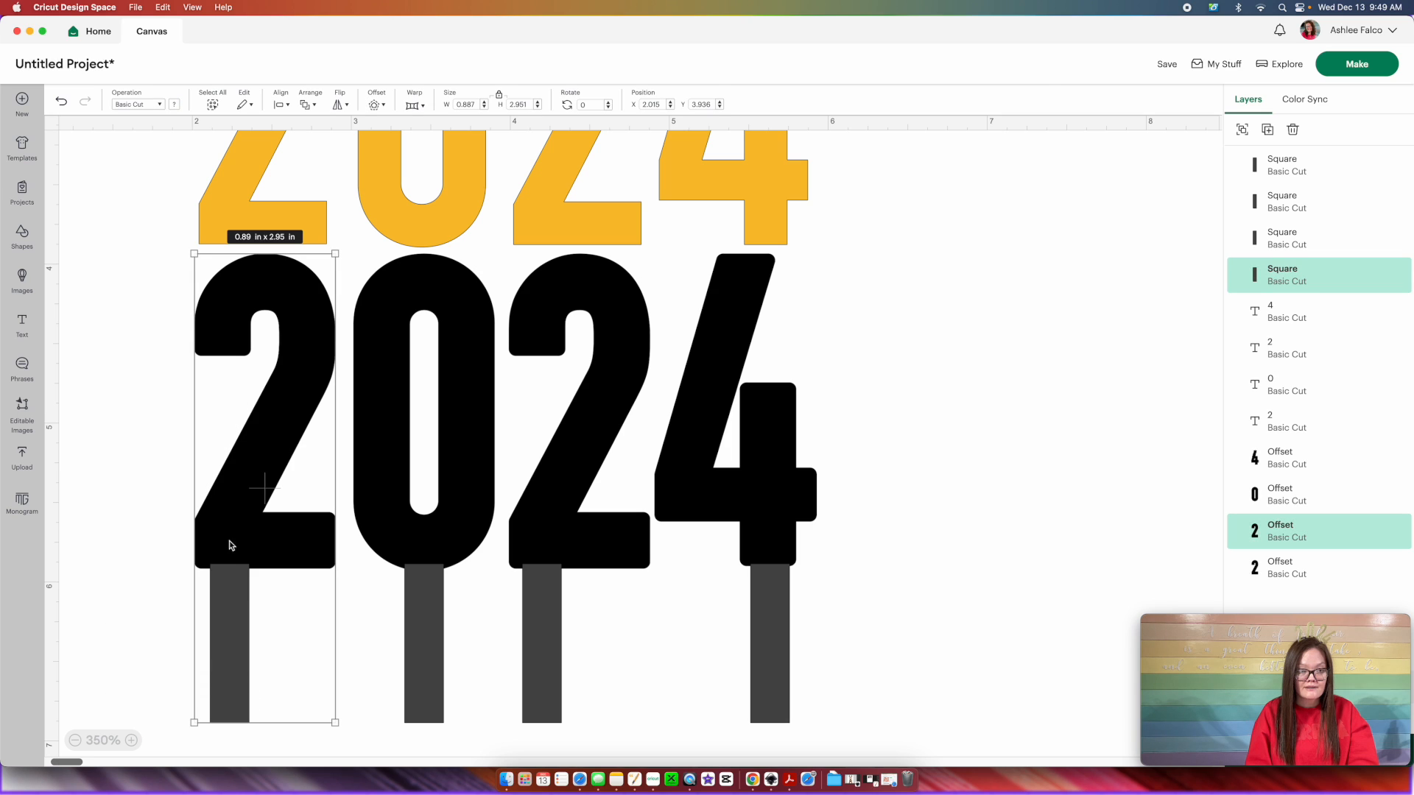
pyautogui.rightClick(268, 277)
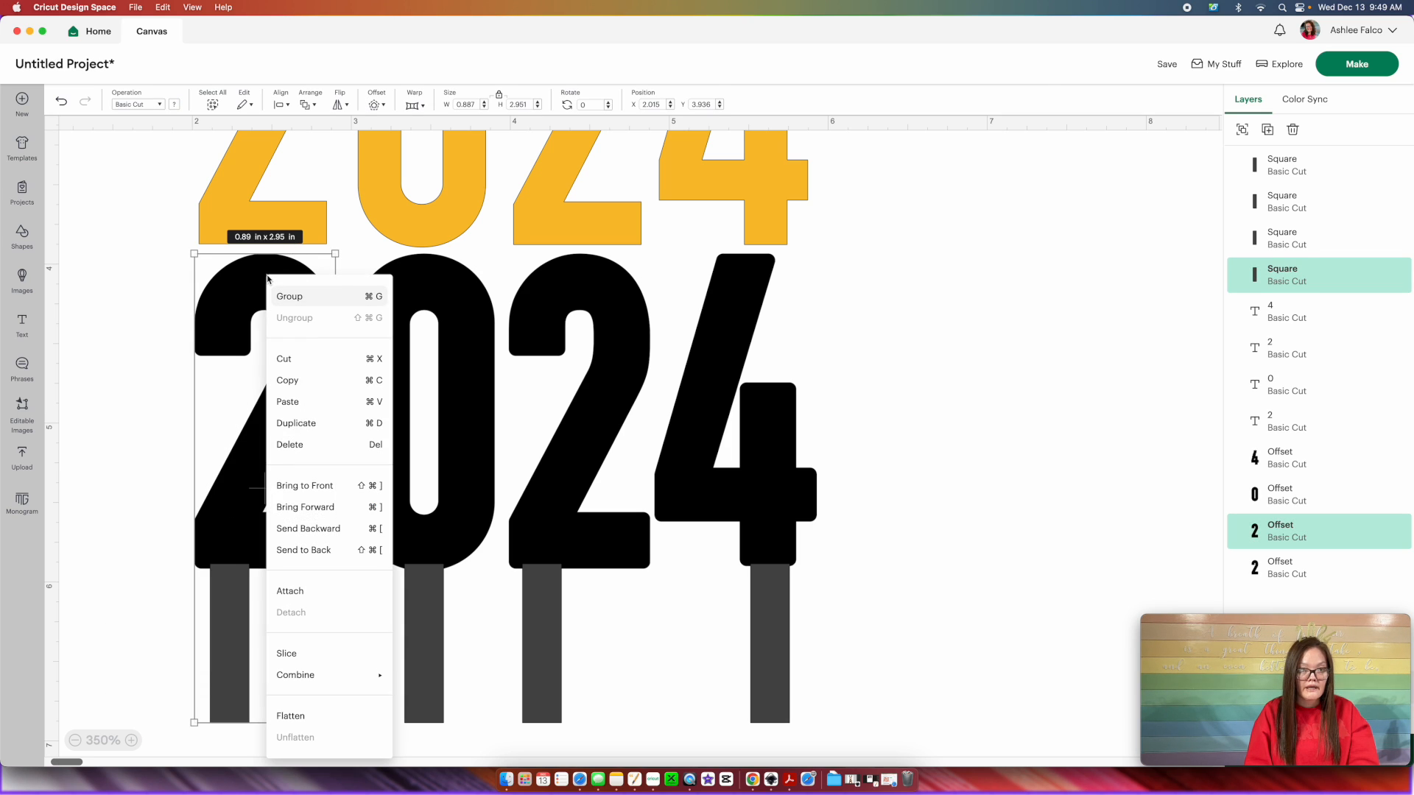
pyautogui.moveTo(290, 677)
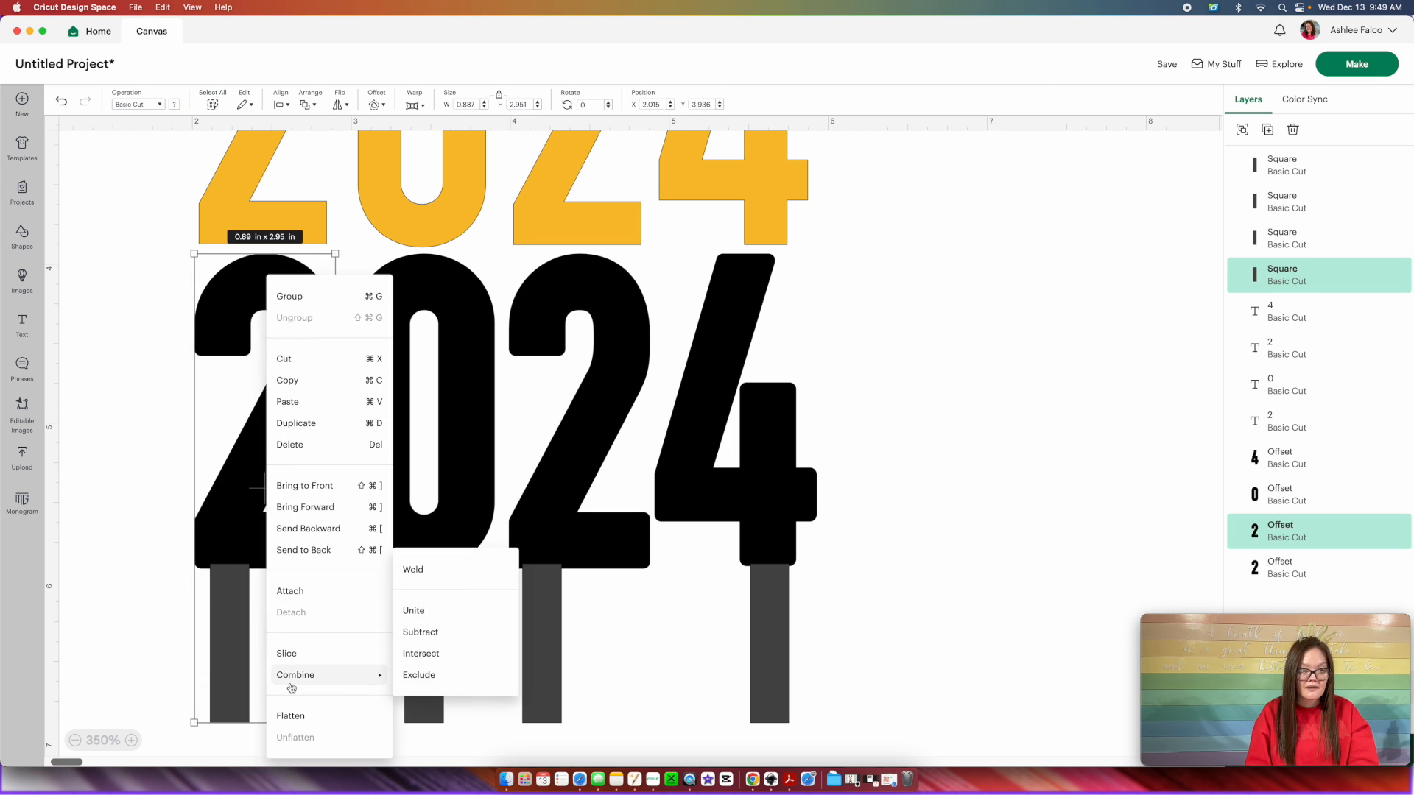
pyautogui.click(410, 572)
pyautogui.moveTo(425, 742); pyautogui.dragTo(404, 444)
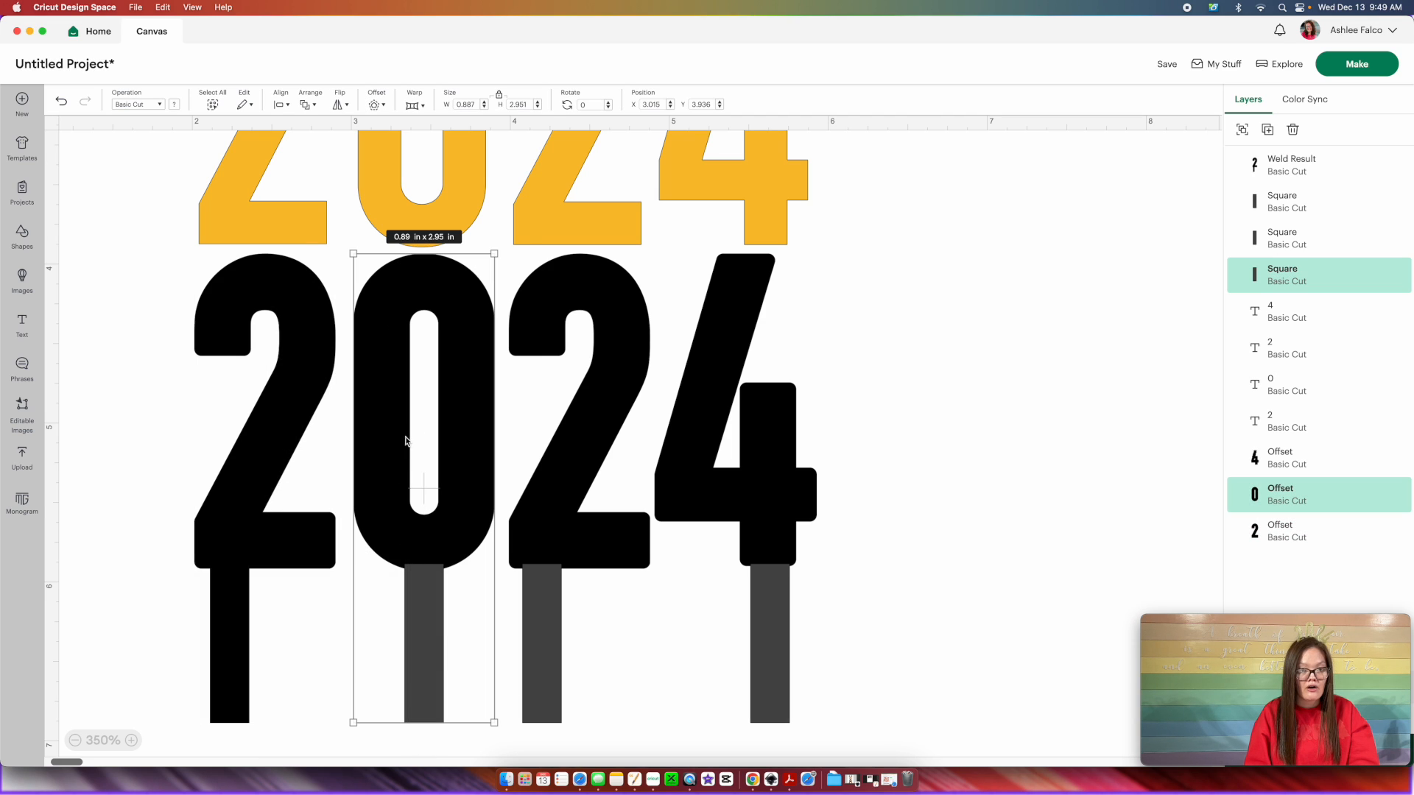
pyautogui.rightClick(407, 441)
pyautogui.moveTo(406, 443)
pyautogui.click(551, 445)
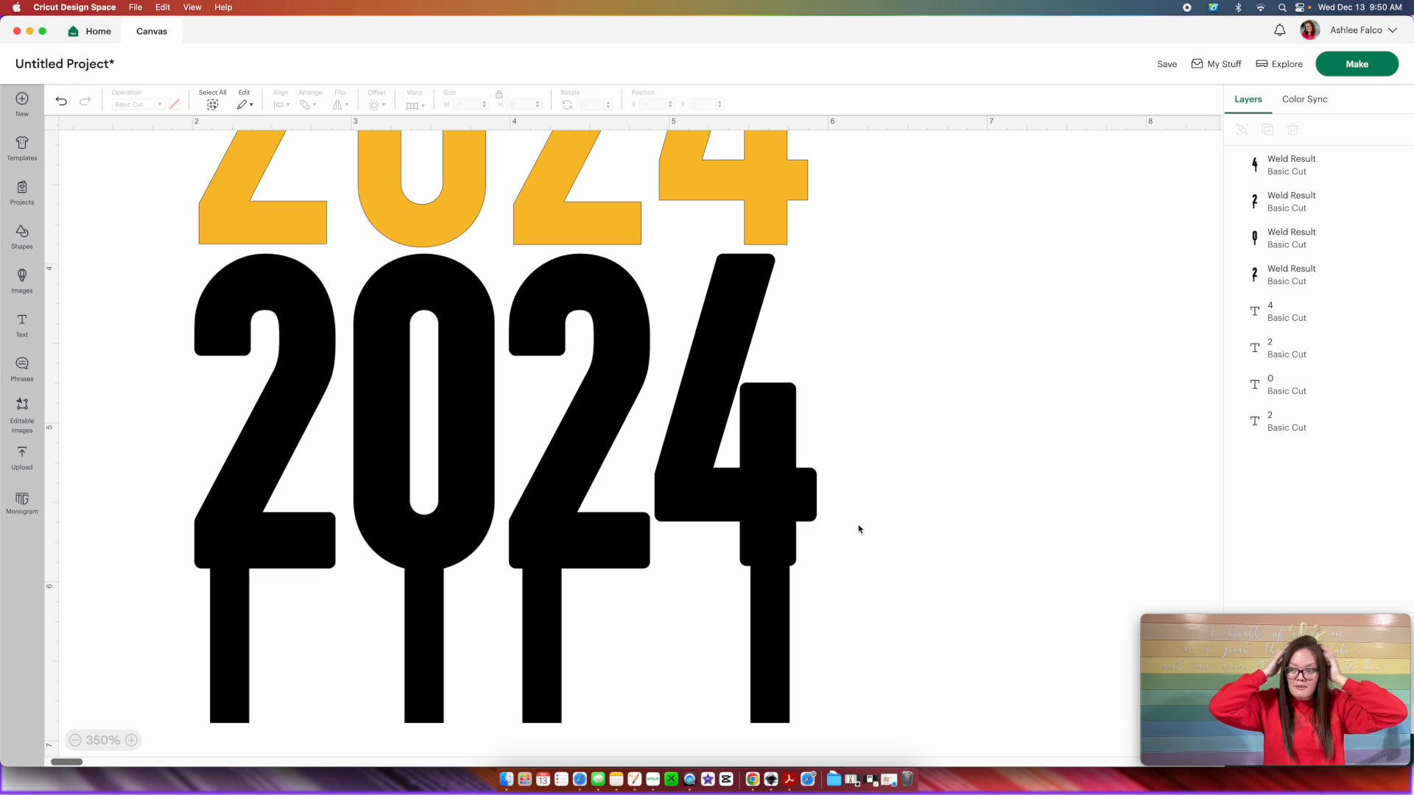
# Place a horizontally flipped duplicate of the four welded black digits to the right of the originals
pyautogui.moveTo(912, 534); pyautogui.dragTo(9, 501)
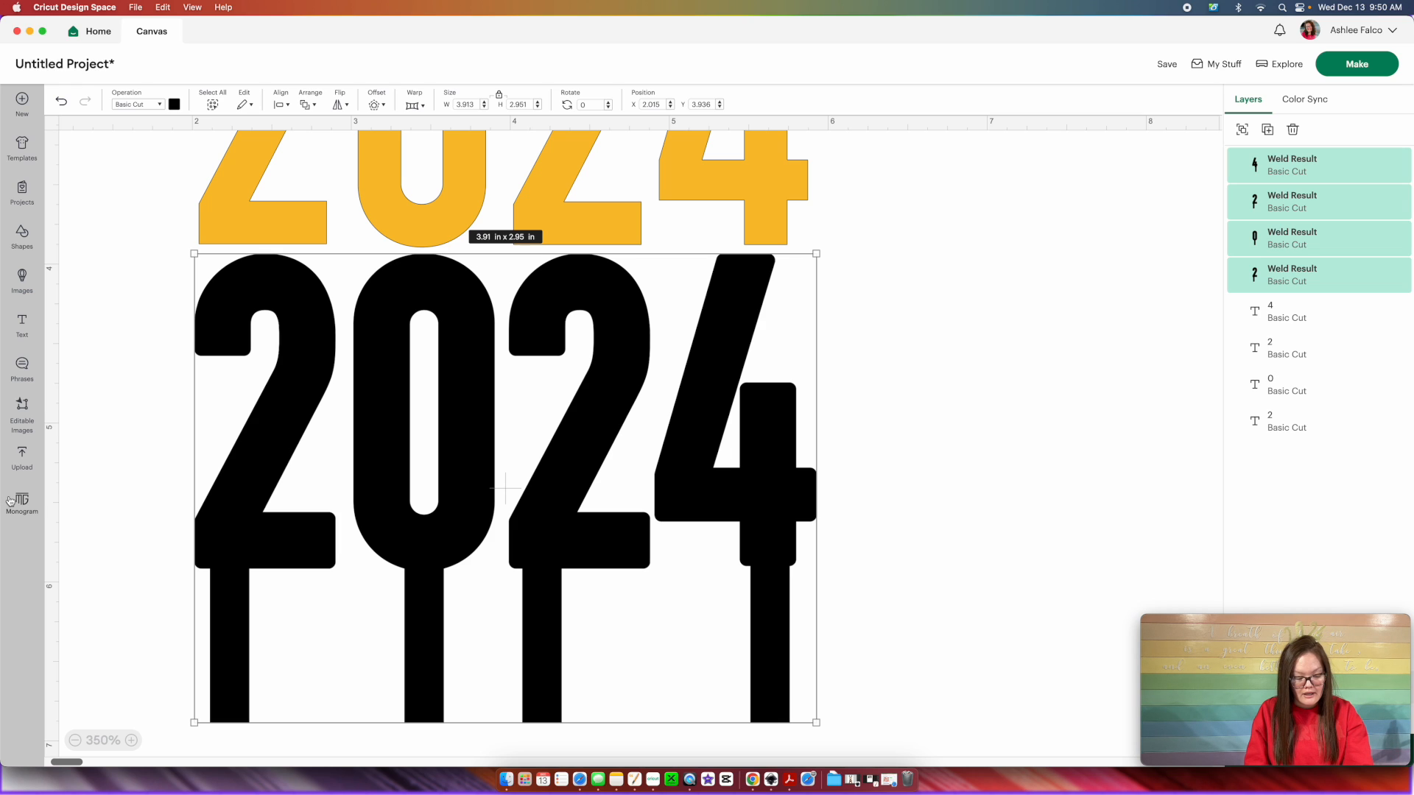
pyautogui.press('super+d')
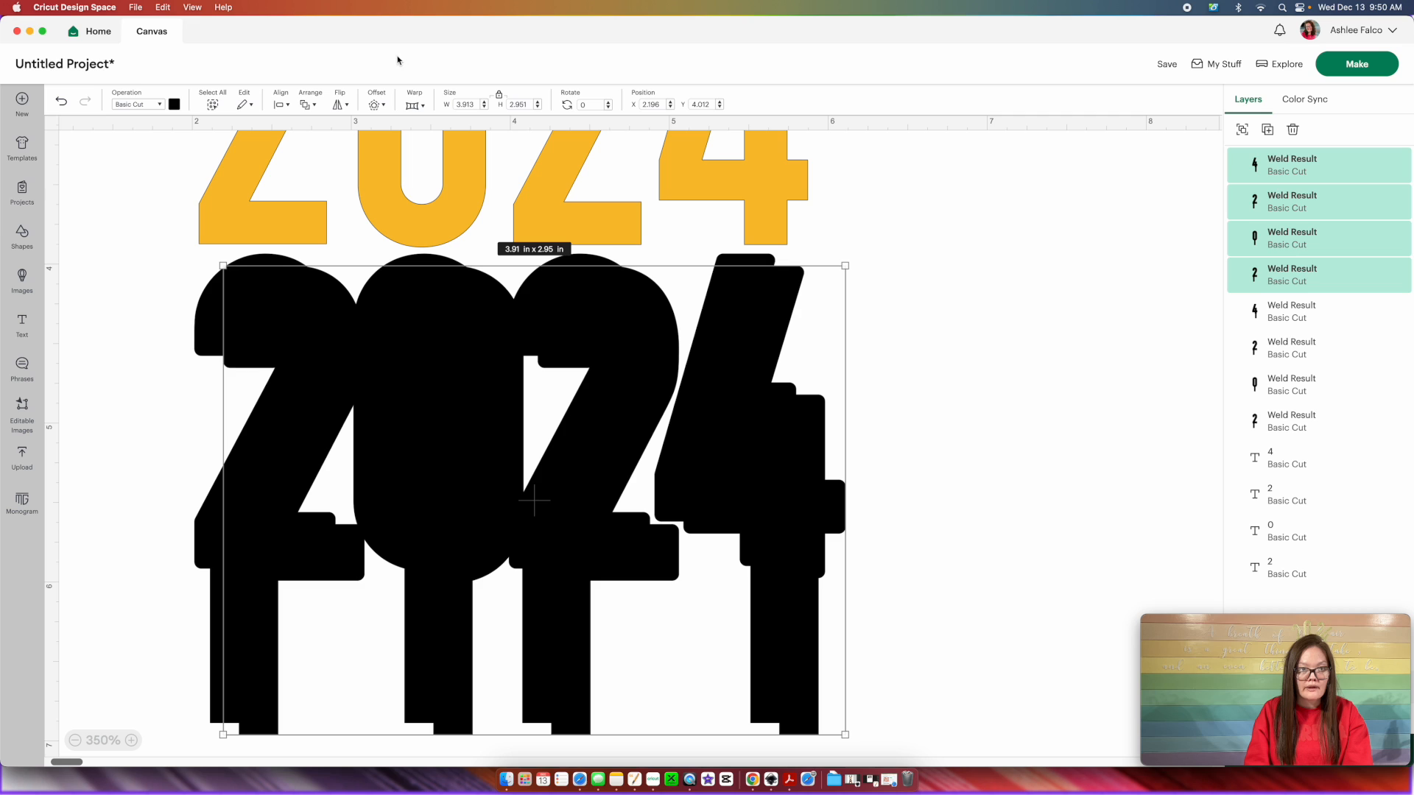
pyautogui.click(342, 104)
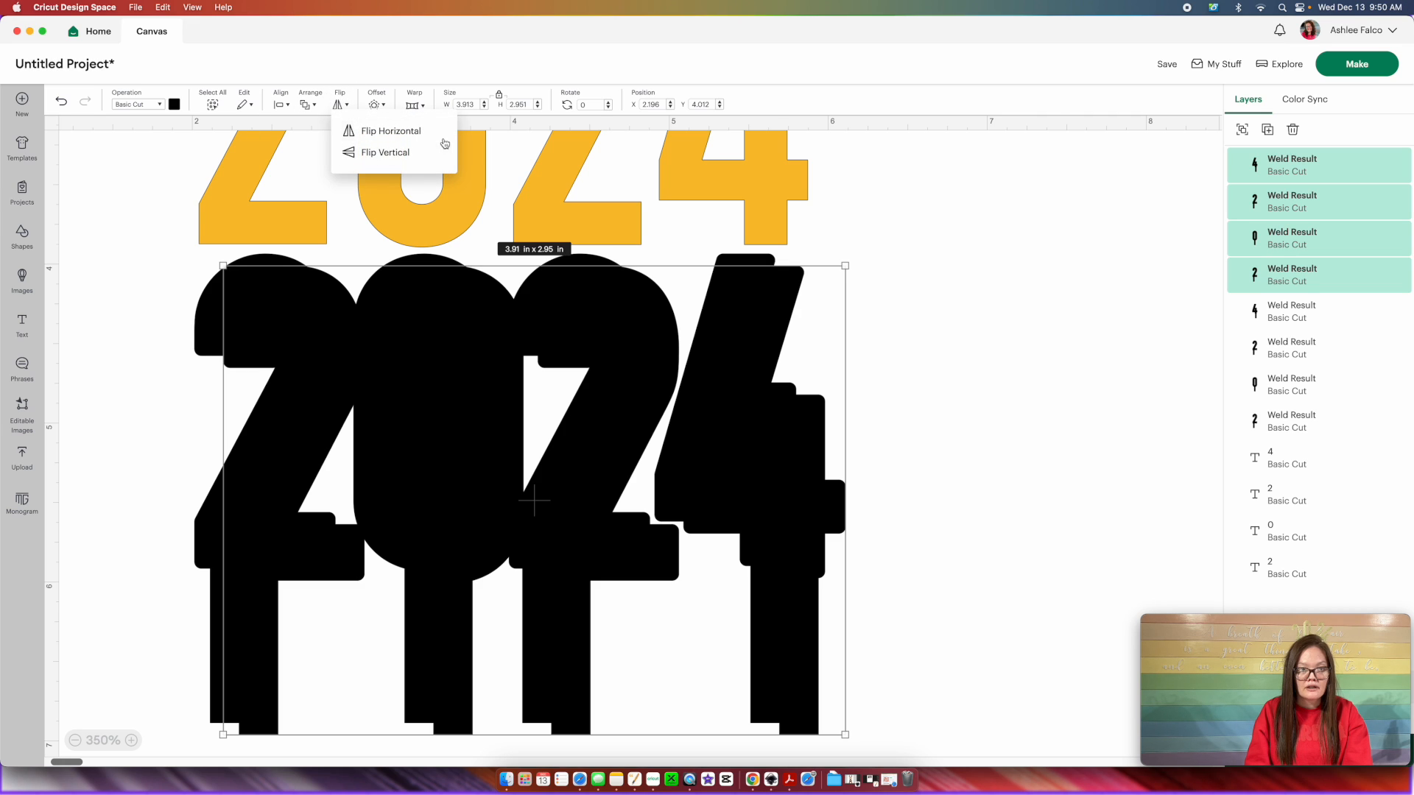
pyautogui.click(409, 131)
pyautogui.moveTo(309, 409); pyautogui.dragTo(933, 407)
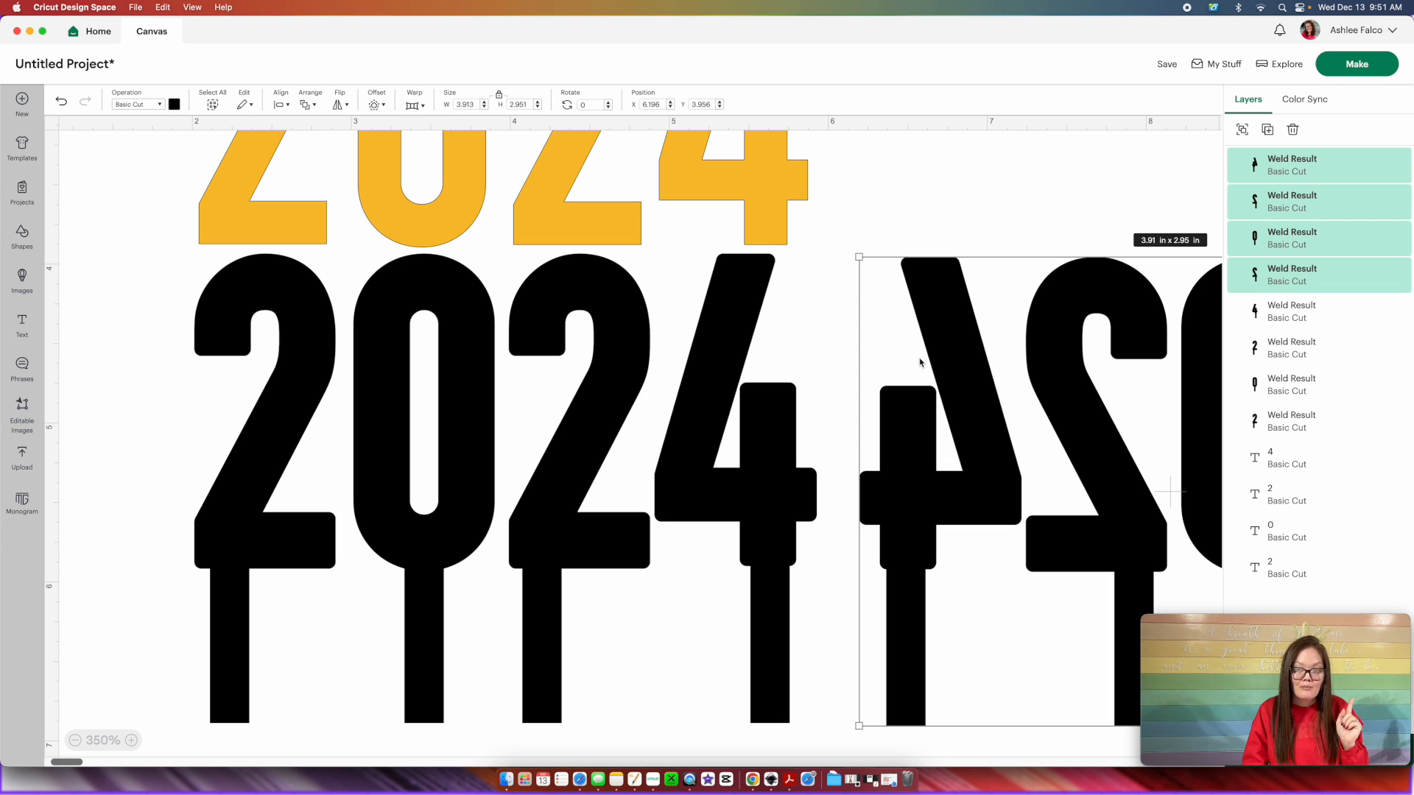
# Save the project as 2024 HEADBAND and send it through mat preparation to the machine connection stage
pyautogui.click(1167, 65)
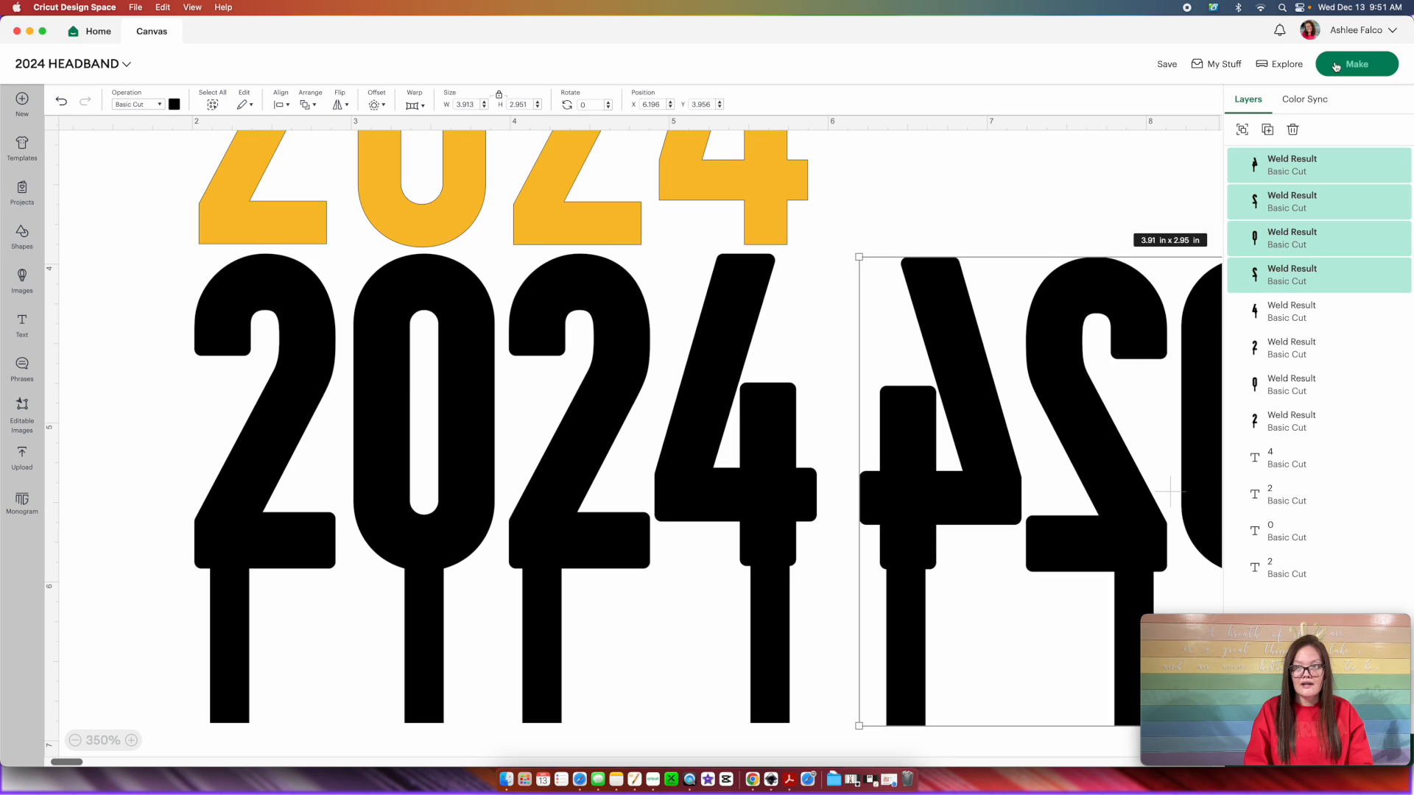
pyautogui.click(1336, 65)
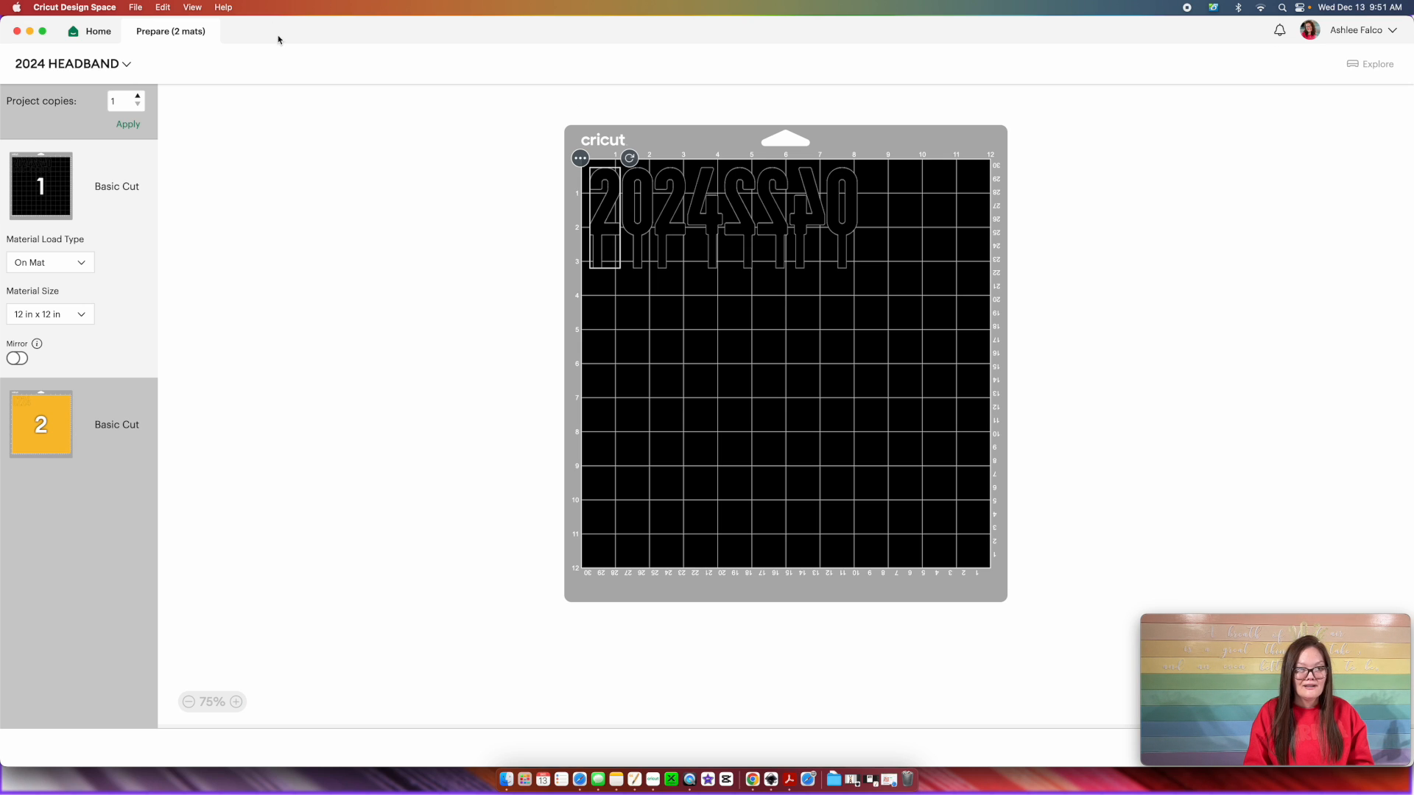
pyautogui.moveTo(1323, 625); pyautogui.dragTo(1319, 519)
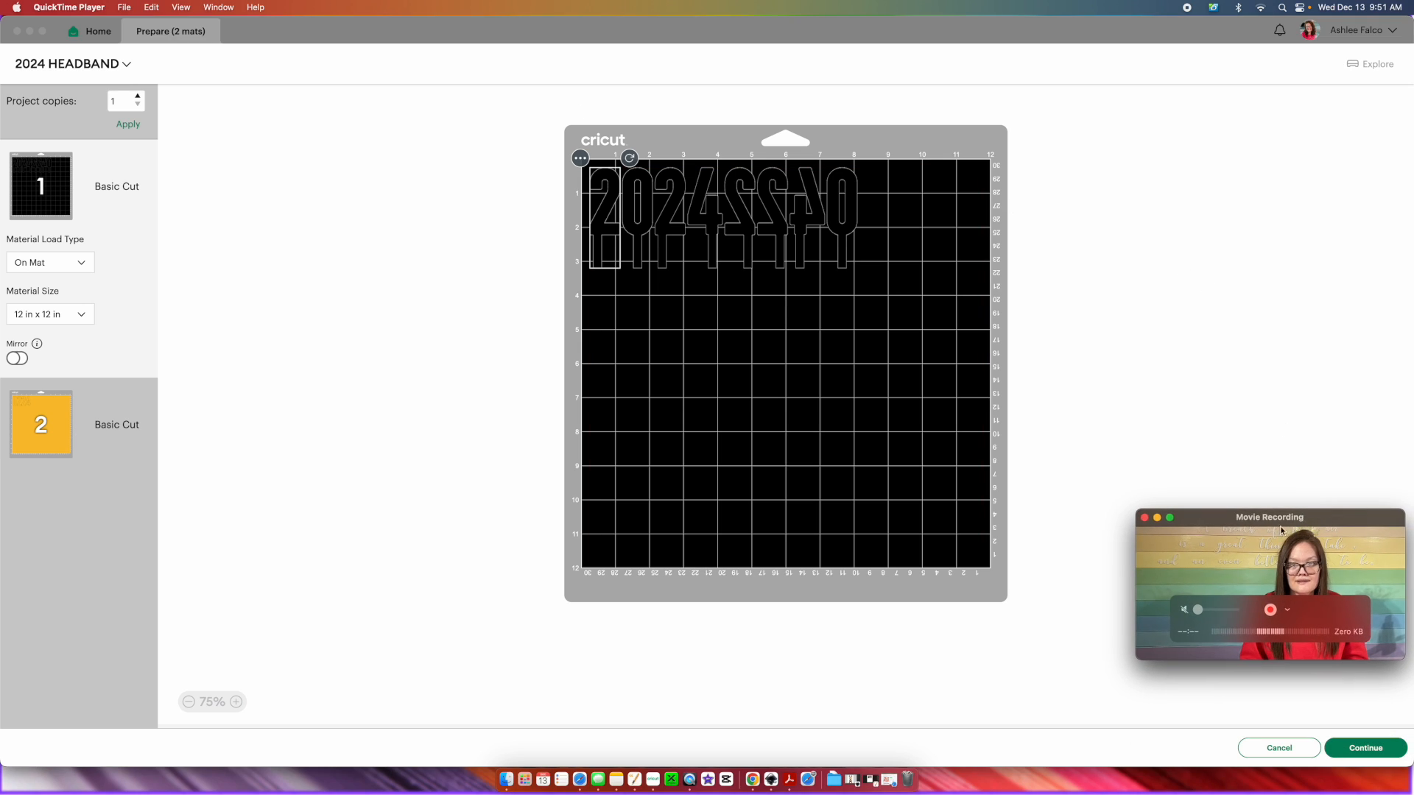
pyautogui.click(887, 569)
pyautogui.click(1373, 751)
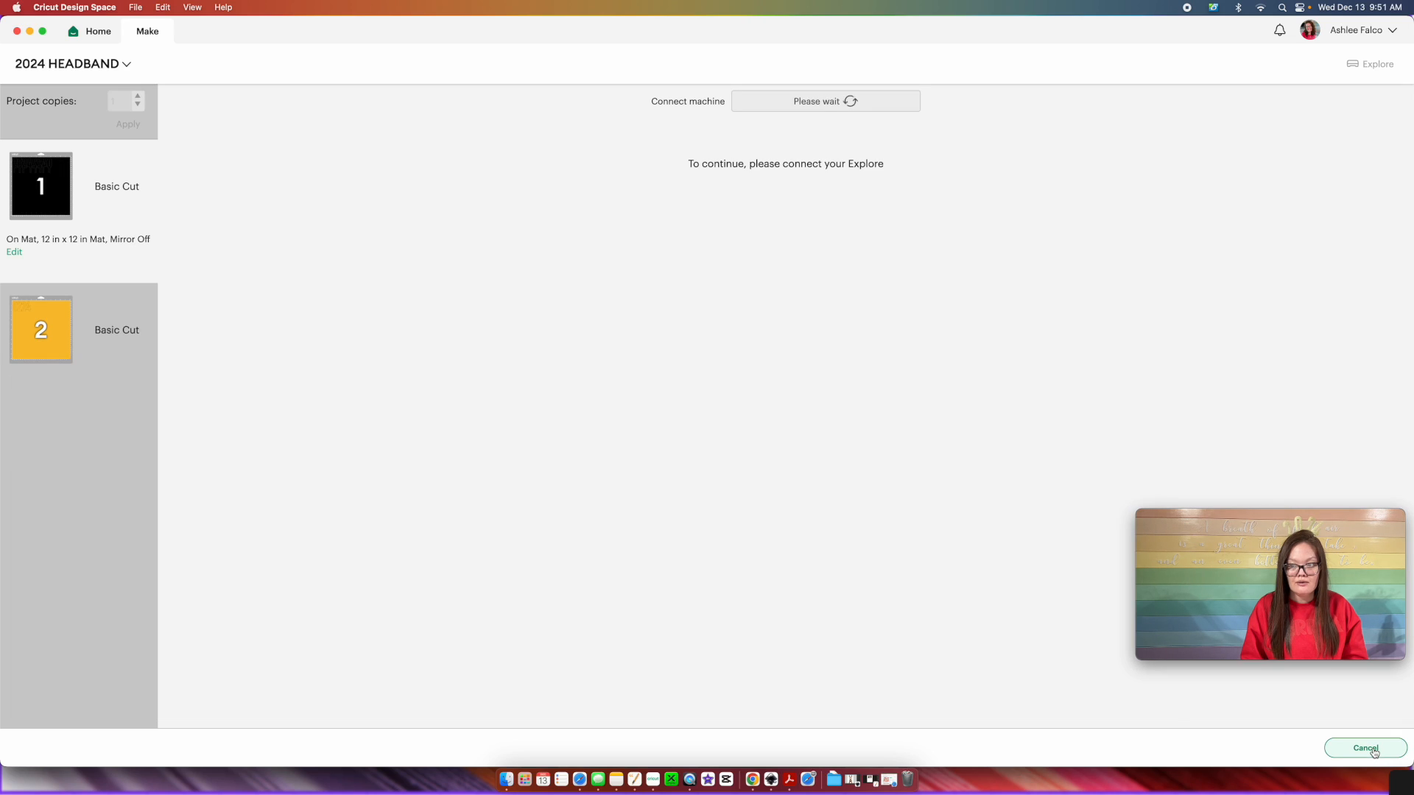